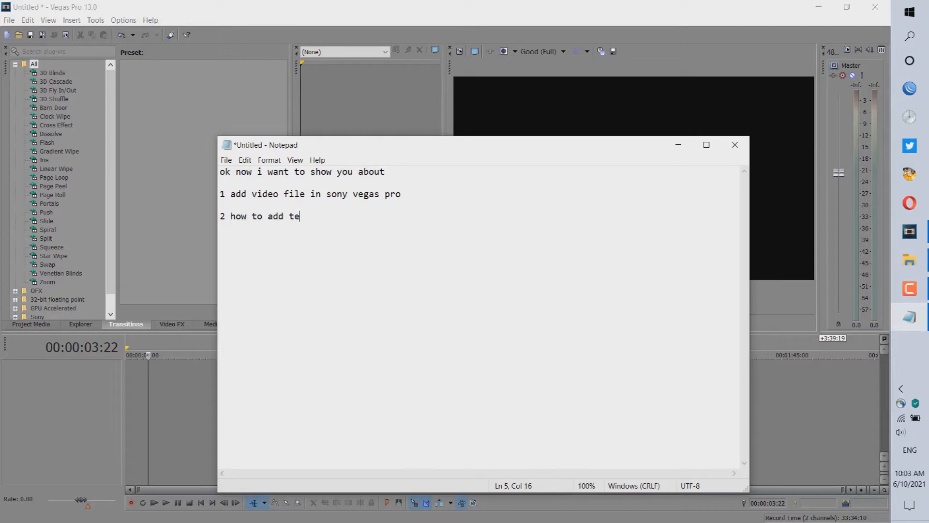
# Step: Finish the notes with "2 how to add text in sony vegas pro" and "ok let go...", and switch to Vegas Pro
pyautogui.write('in sony vegas pro')
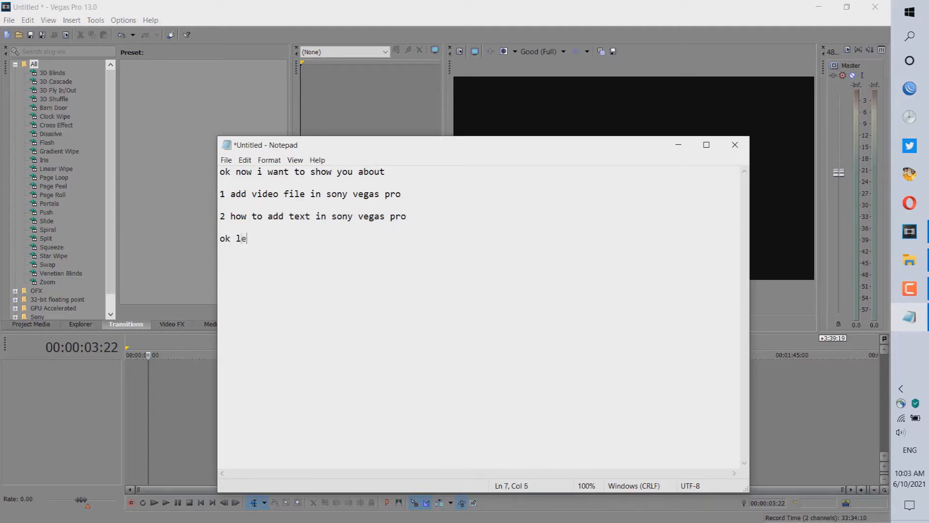
pyautogui.write('go...')
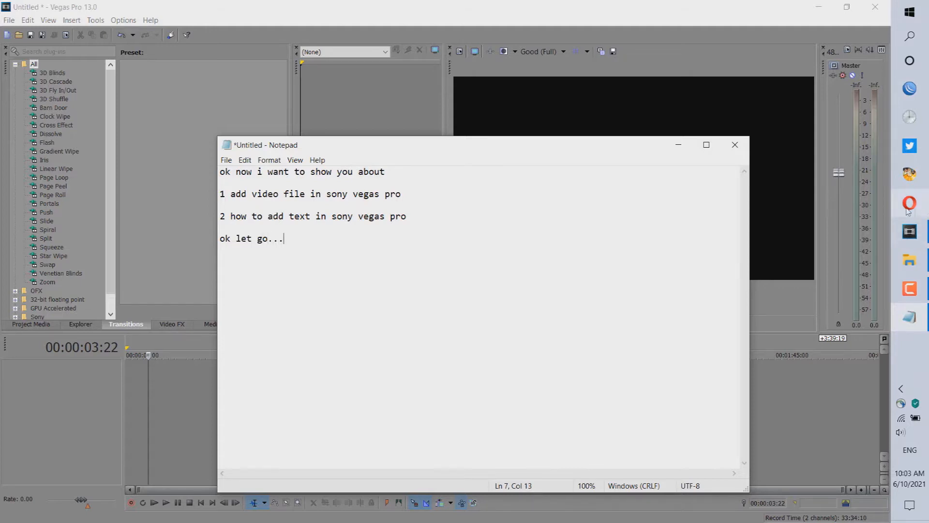
pyautogui.click(678, 145)
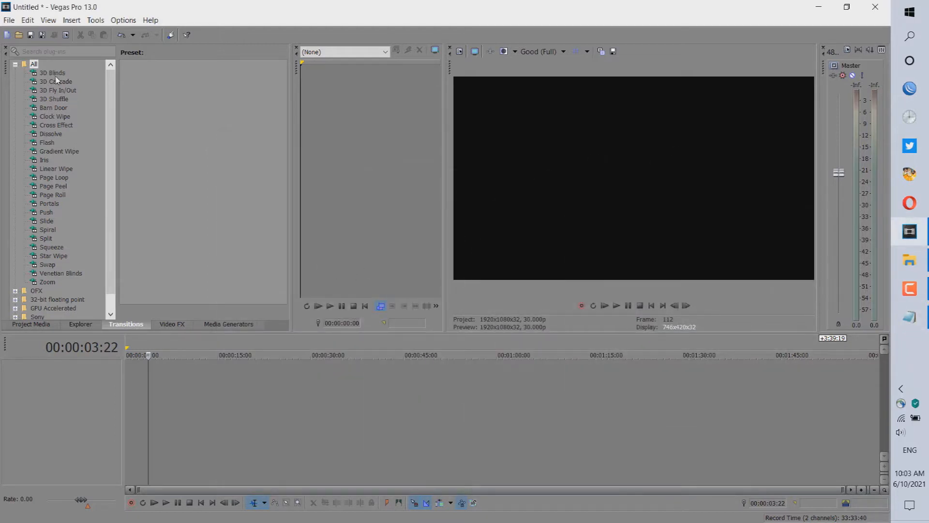
# Step: Import the UMTK2990 video from the YOUTUBE folder's parent folder on drive D and align it to the start of the timeline
pyautogui.click(19, 37)
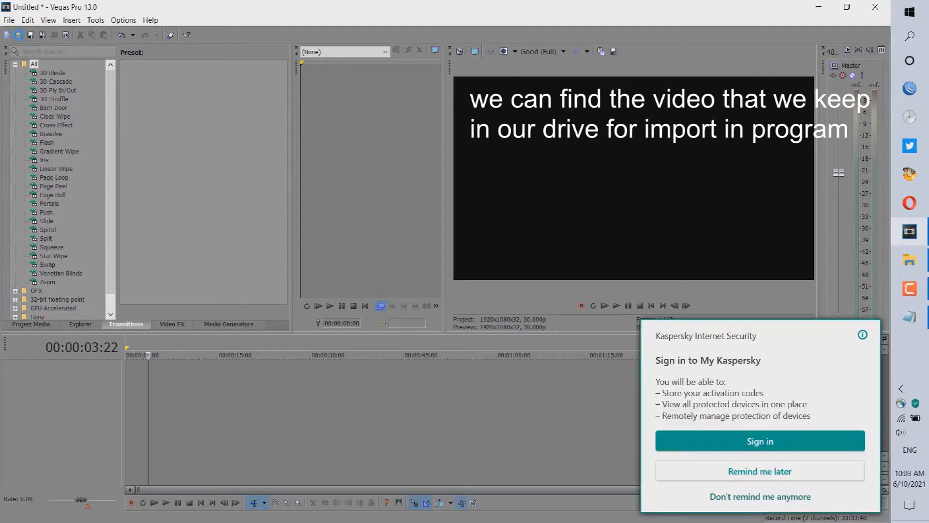
pyautogui.click(758, 472)
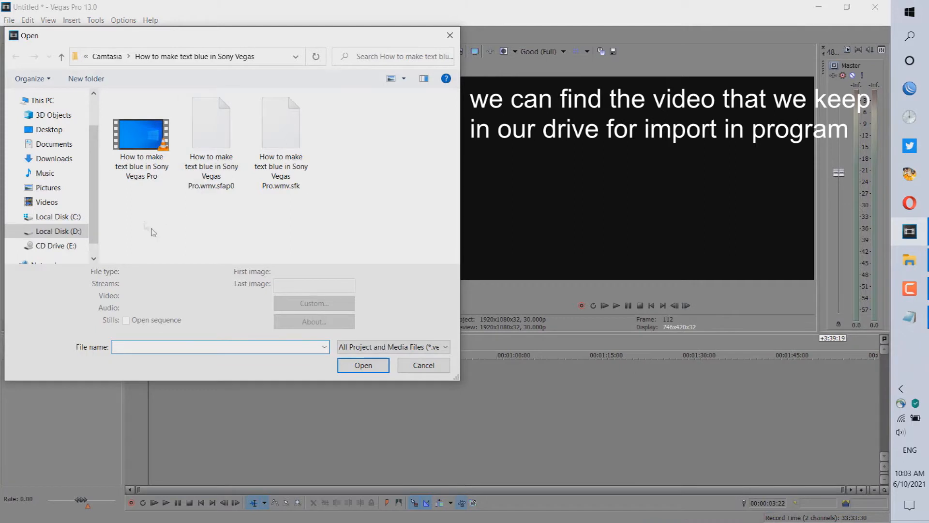
pyautogui.click(119, 57)
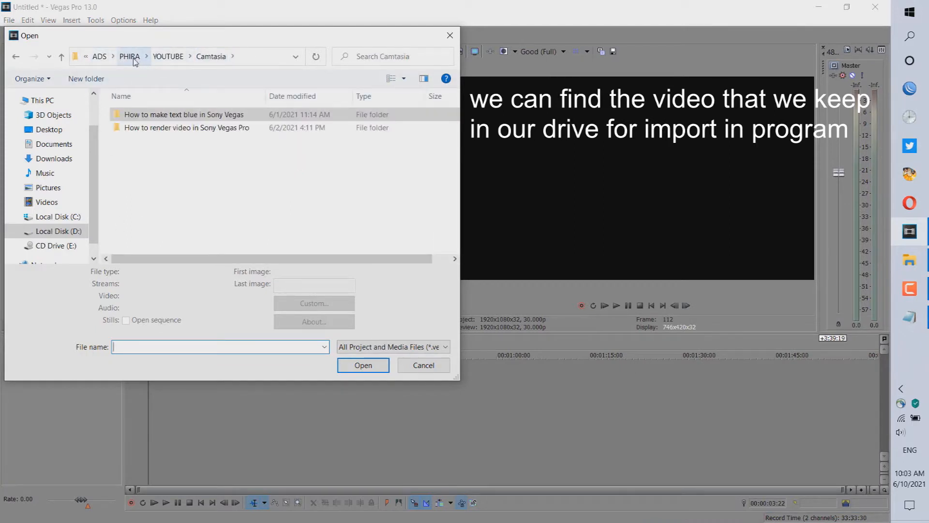
pyautogui.click(155, 60)
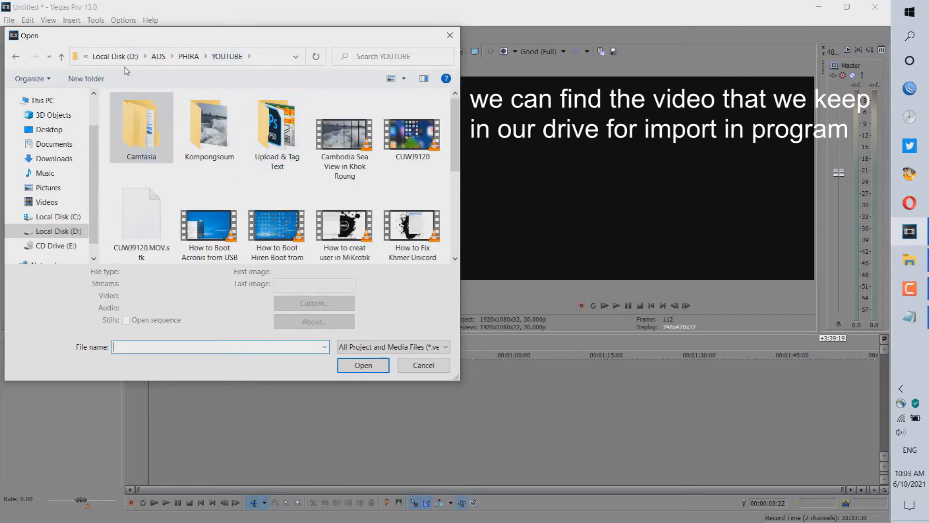
pyautogui.click(189, 57)
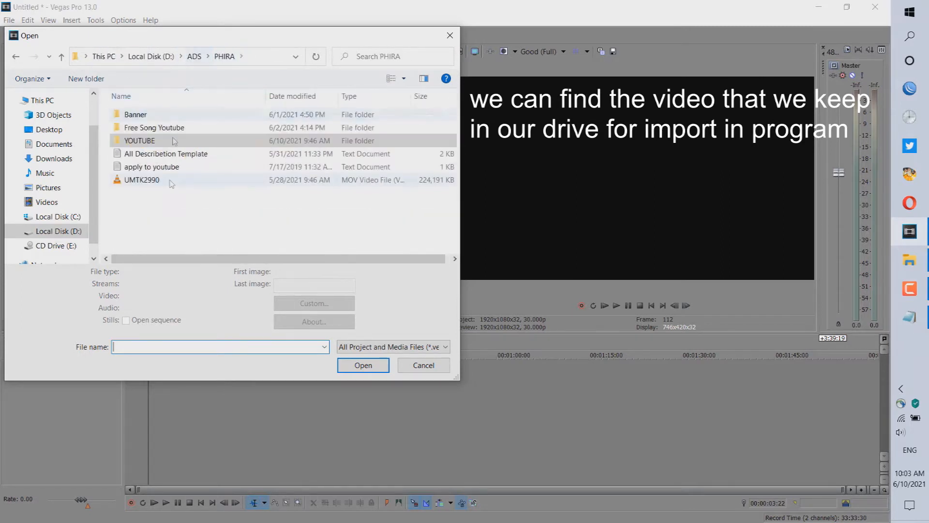
pyautogui.doubleClick(140, 180)
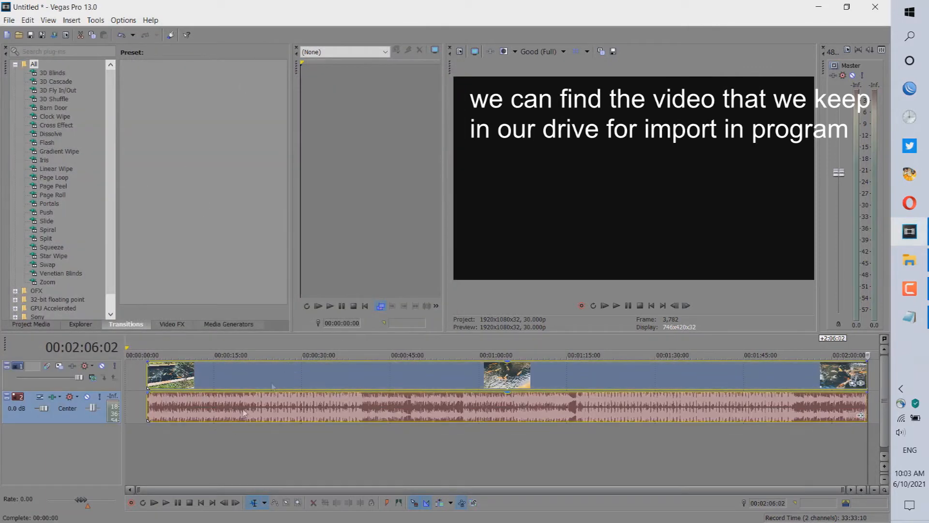
pyautogui.moveTo(237, 412); pyautogui.dragTo(187, 419)
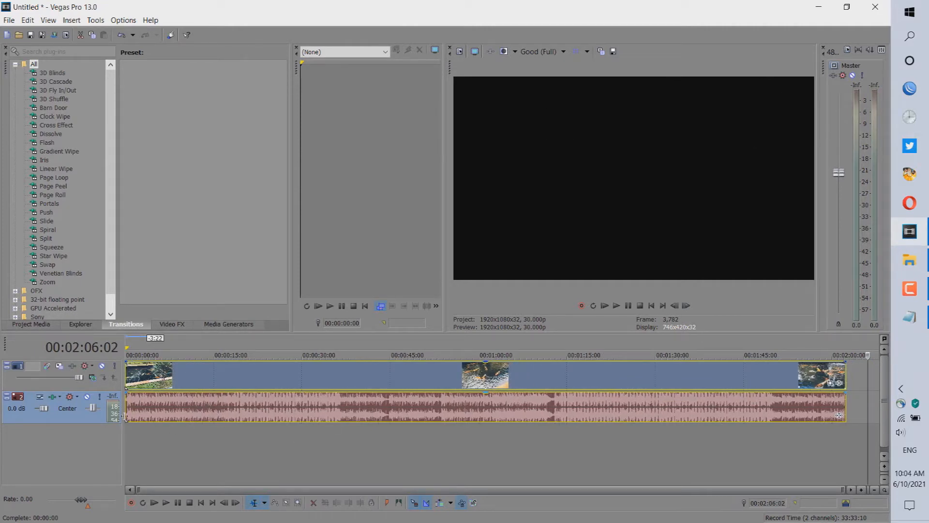
# Step: Delete the imported video's audio track
pyautogui.rightClick(83, 416)
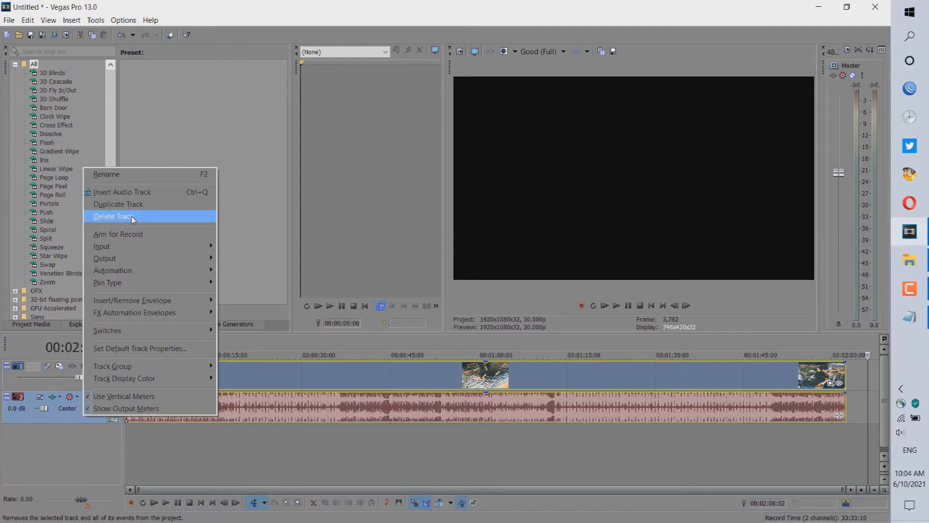
pyautogui.click(91, 461)
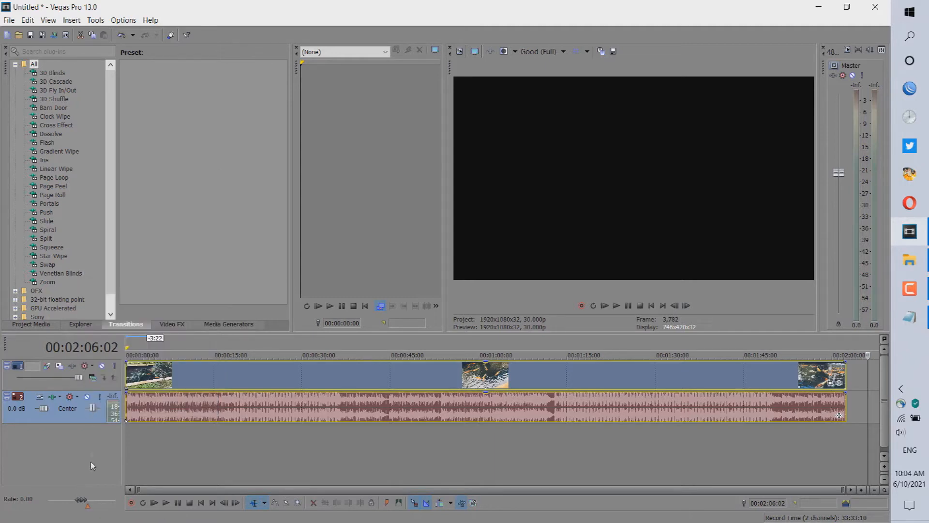
pyautogui.rightClick(86, 417)
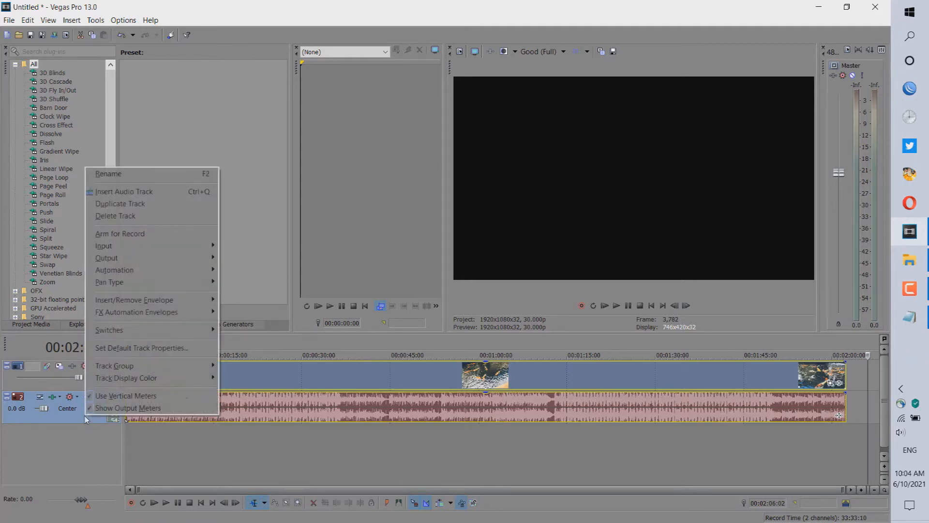
pyautogui.click(131, 217)
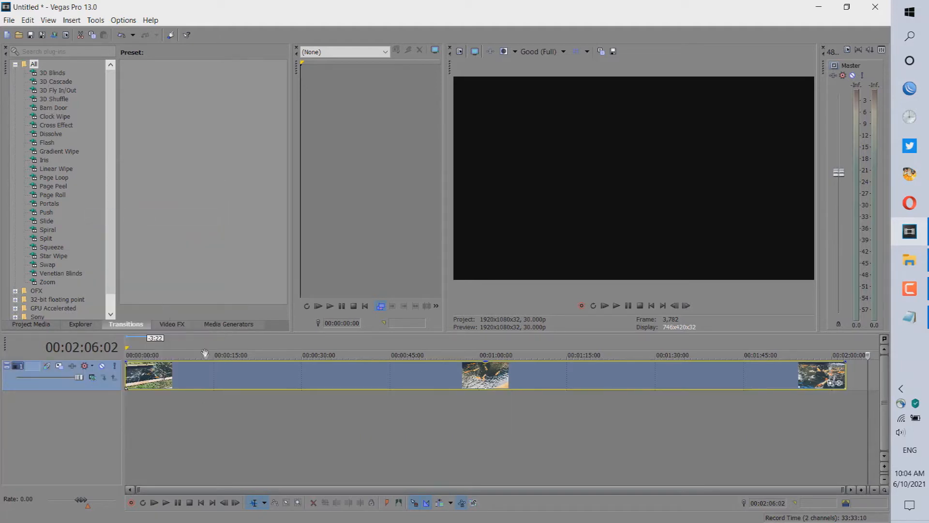
# Step: Play the video from 00:00:03:11 and from 00:00:14:21 to preview its footage
pyautogui.click(144, 376)
pyautogui.press('space')
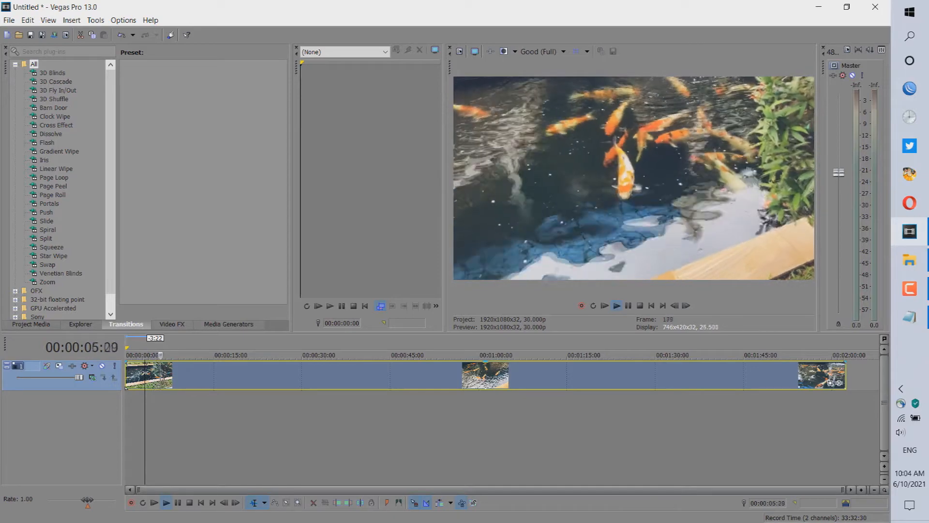
pyautogui.press('space')
pyautogui.press('space')
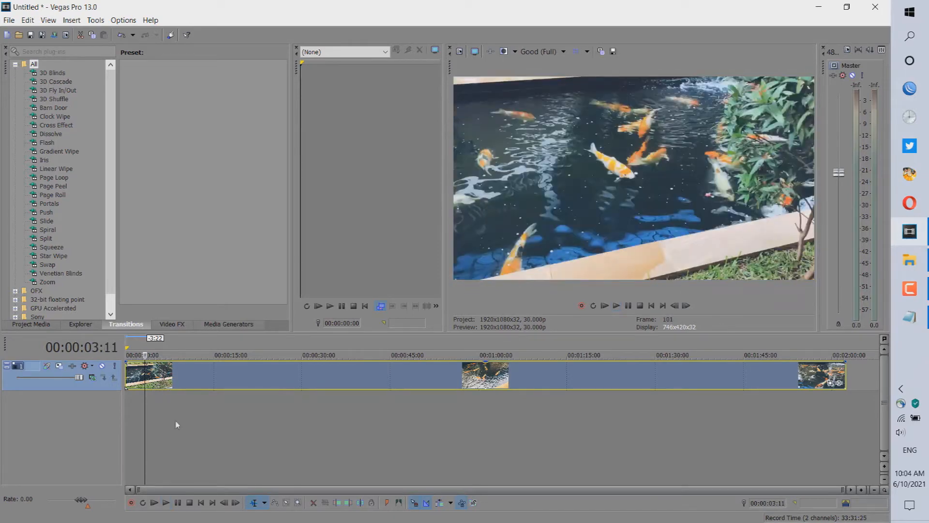
pyautogui.click(212, 379)
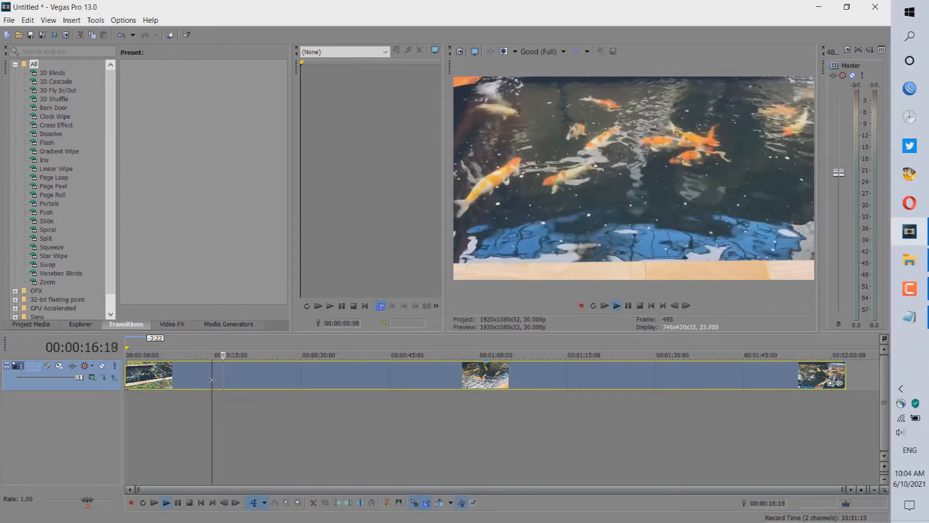
pyautogui.press('space')
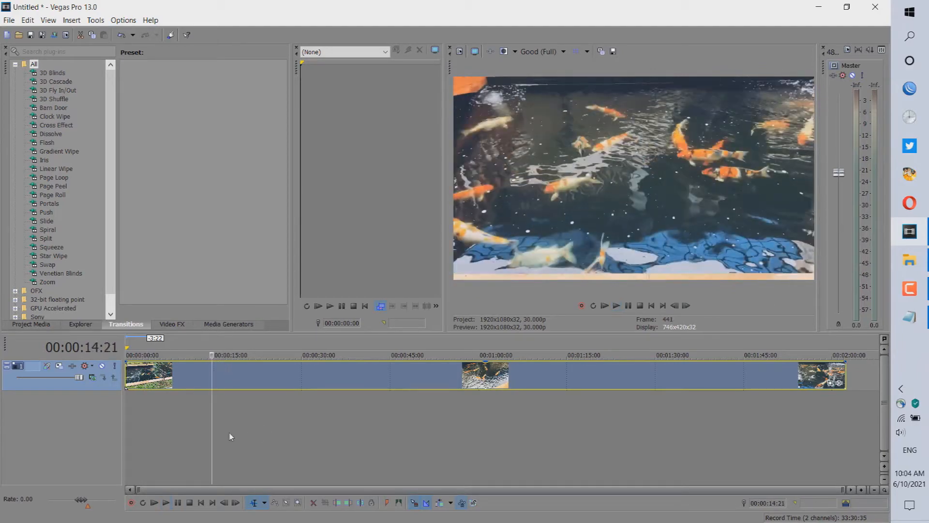
# Step: Preview the footage from 00:00:07:29 and split the video clip at that position
pyautogui.click(154, 381)
pyautogui.click(187, 376)
pyautogui.click(172, 377)
pyautogui.press('space')
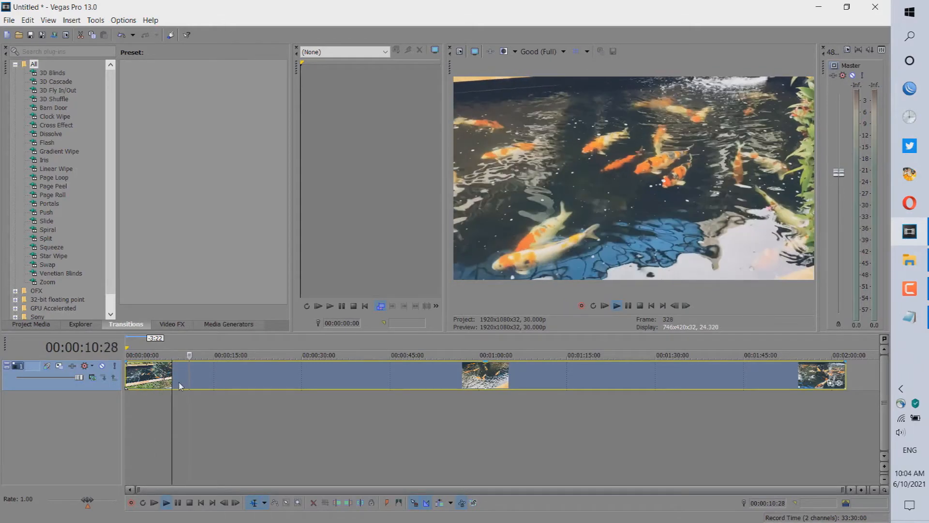
pyautogui.press('space')
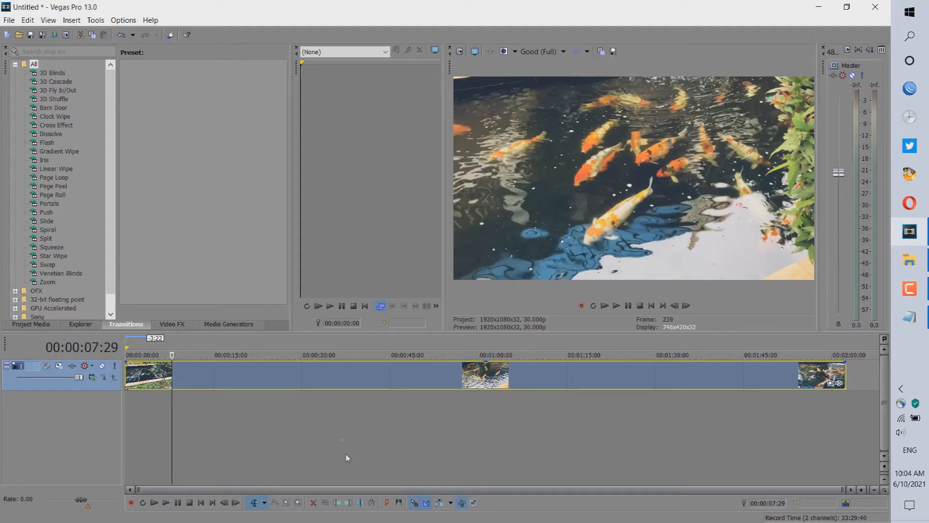
pyautogui.click(360, 503)
# Step: Move the second clip 1:22 away from the first to play across the gap, and join the two clips again
pyautogui.moveTo(274, 378)
pyautogui.mouseDown()
pyautogui.moveTo(376, 376)
pyautogui.moveTo(272, 377)
pyautogui.moveTo(288, 381)
pyautogui.mouseUp()
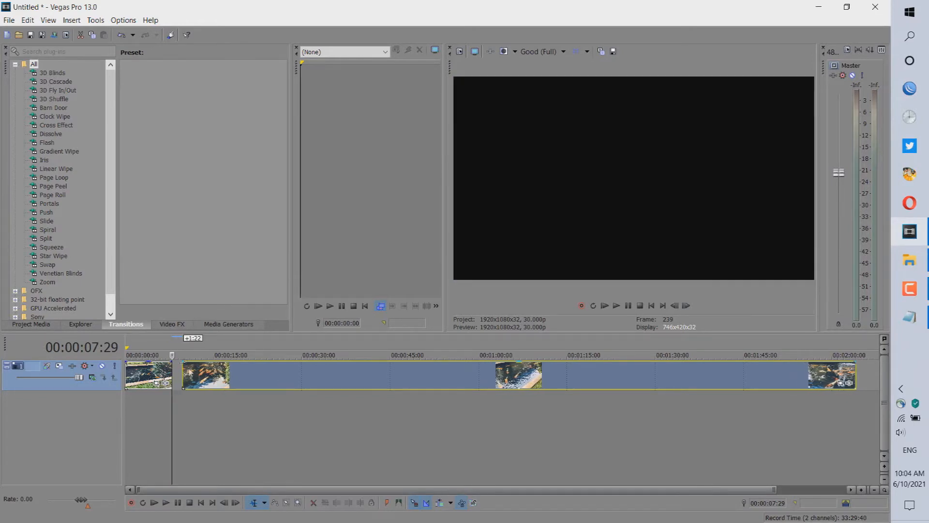
pyautogui.click(166, 375)
pyautogui.press('space')
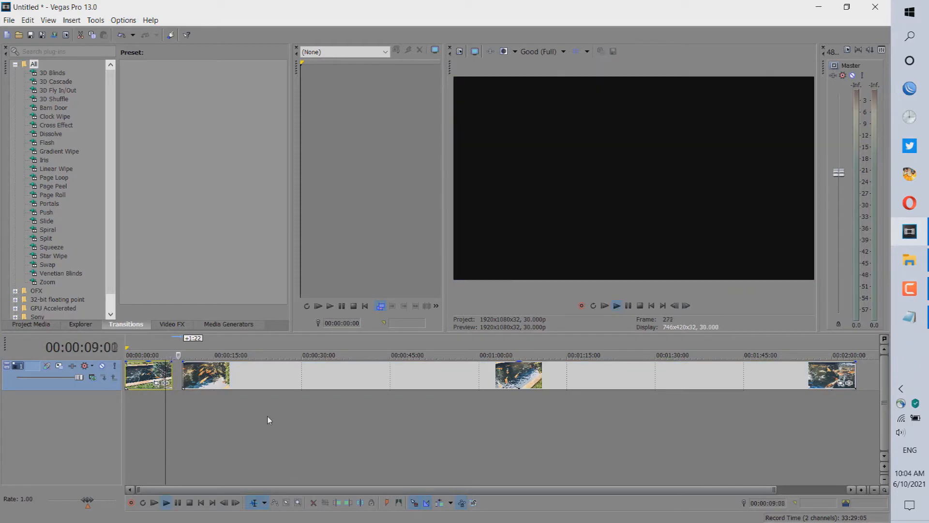
pyautogui.press('space')
pyautogui.moveTo(261, 398); pyautogui.dragTo(247, 375)
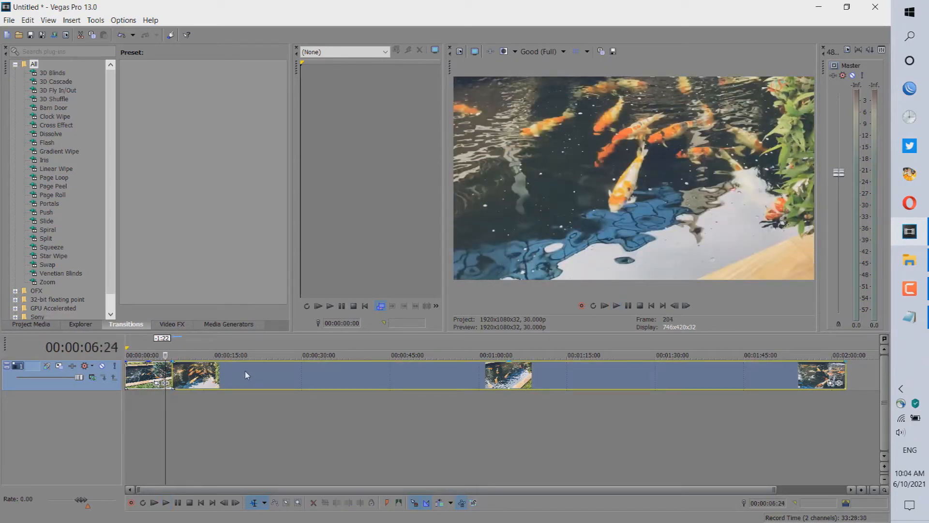
# Step: Add a fade-in at the start of the first clip and apply the 3D Blinds transition with the Simple preset to it
pyautogui.click(124, 363)
pyautogui.moveTo(123, 363); pyautogui.dragTo(146, 367)
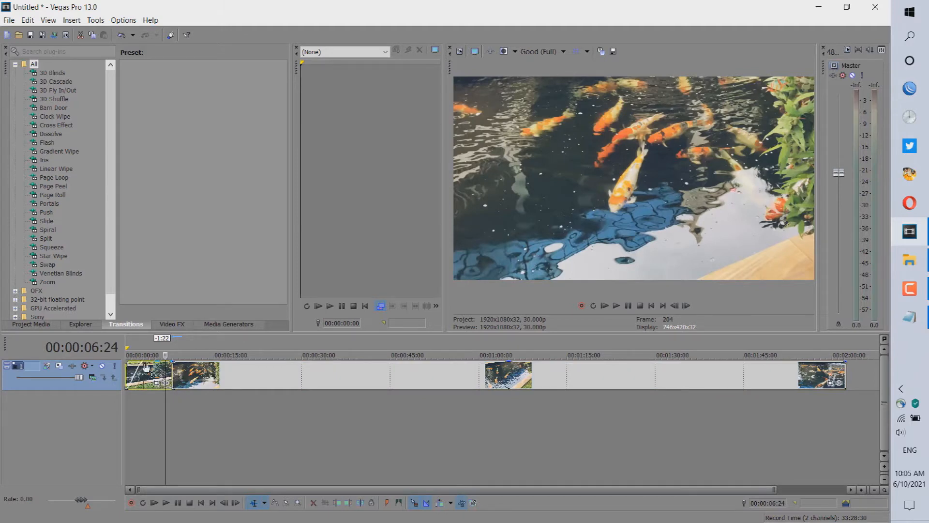
pyautogui.click(175, 325)
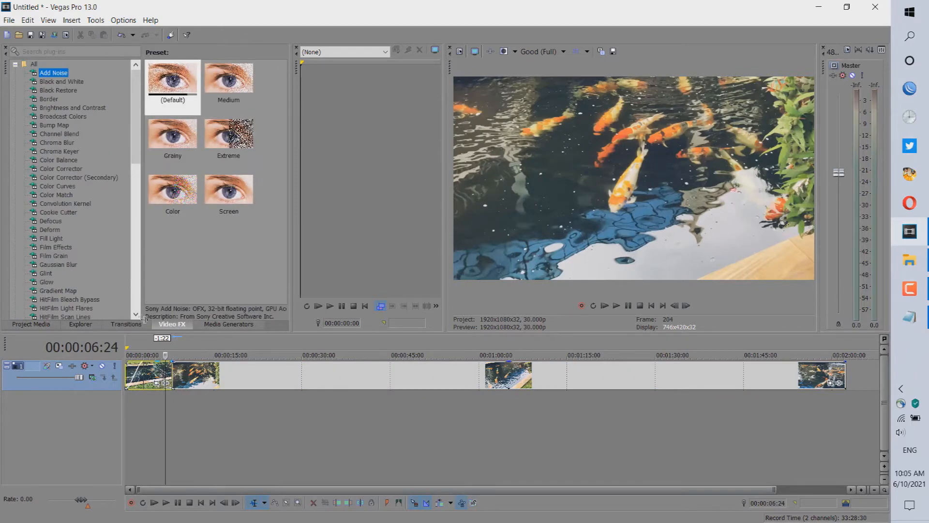
pyautogui.click(126, 324)
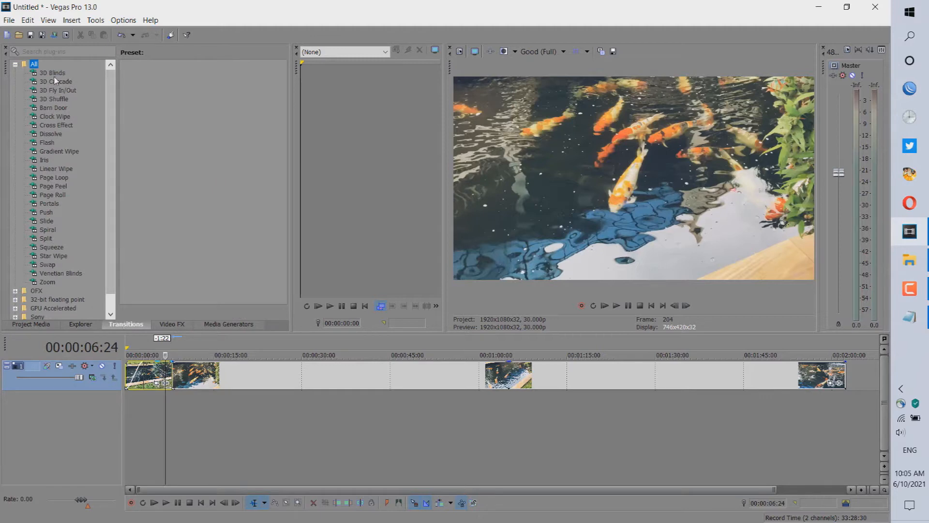
pyautogui.moveTo(164, 107); pyautogui.dragTo(138, 377)
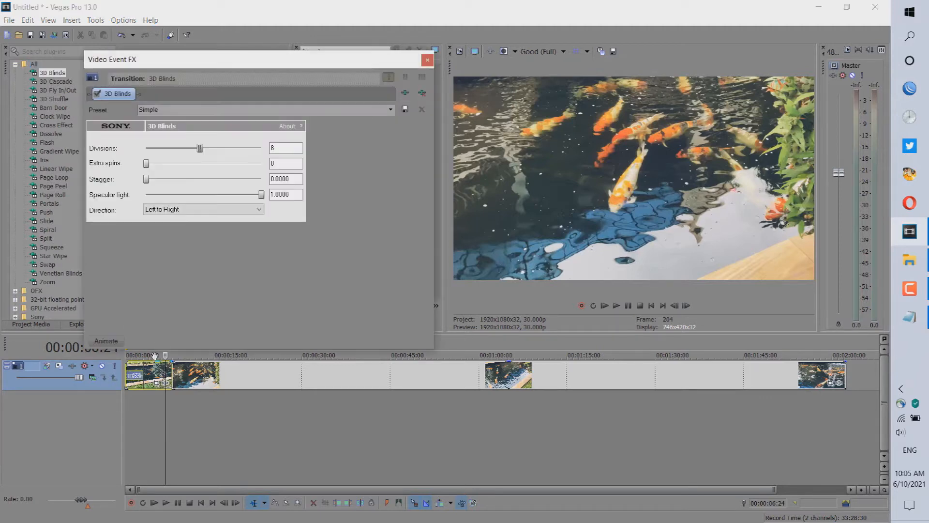
pyautogui.click(427, 60)
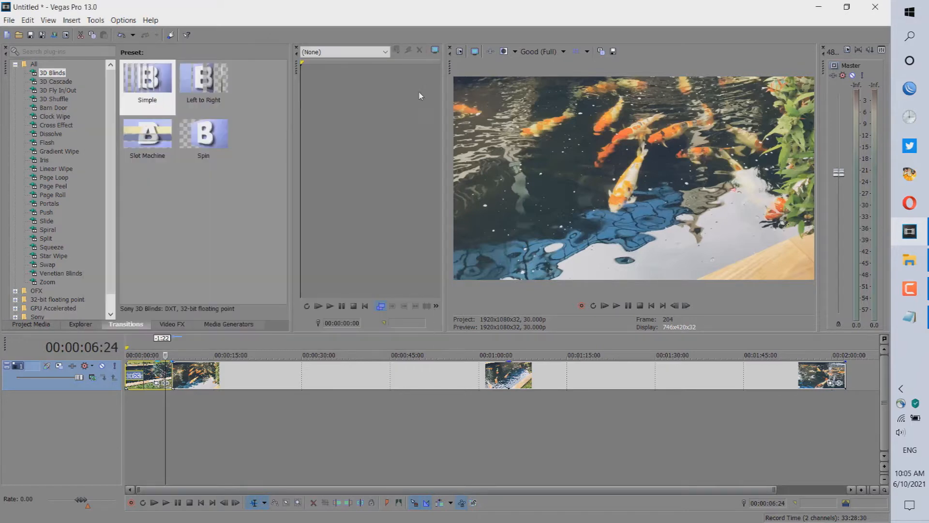
# Step: Play the timeline from the beginning to preview the 3D Blinds transition on the first clip
pyautogui.click(127, 411)
pyautogui.press('space')
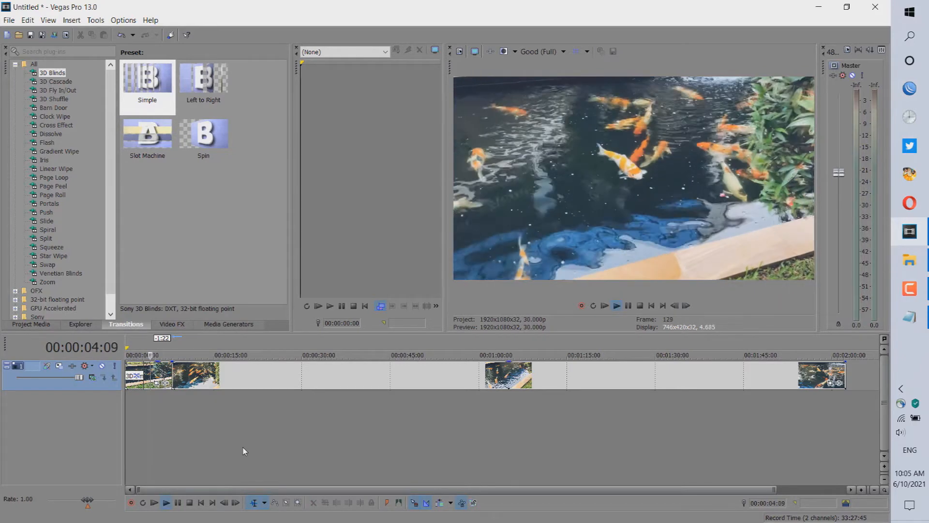
pyautogui.press('space')
pyautogui.press('space')
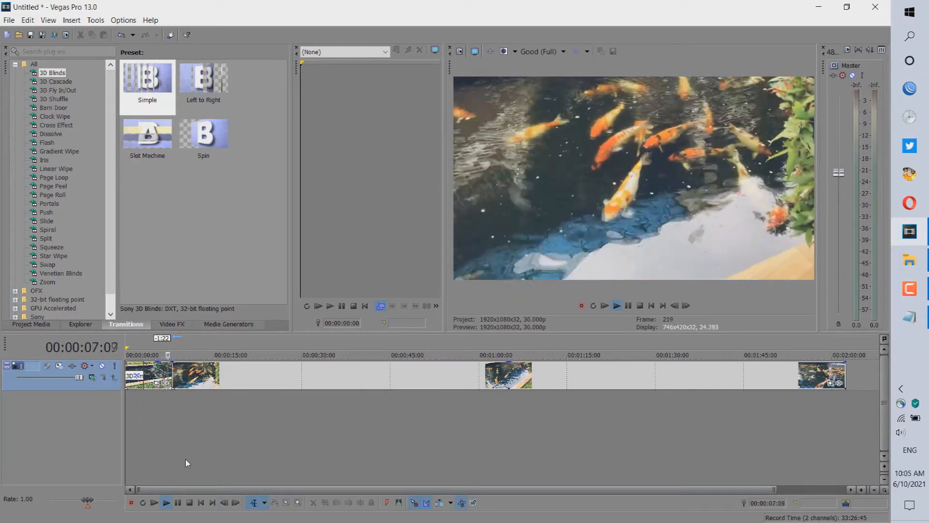
pyautogui.press('space')
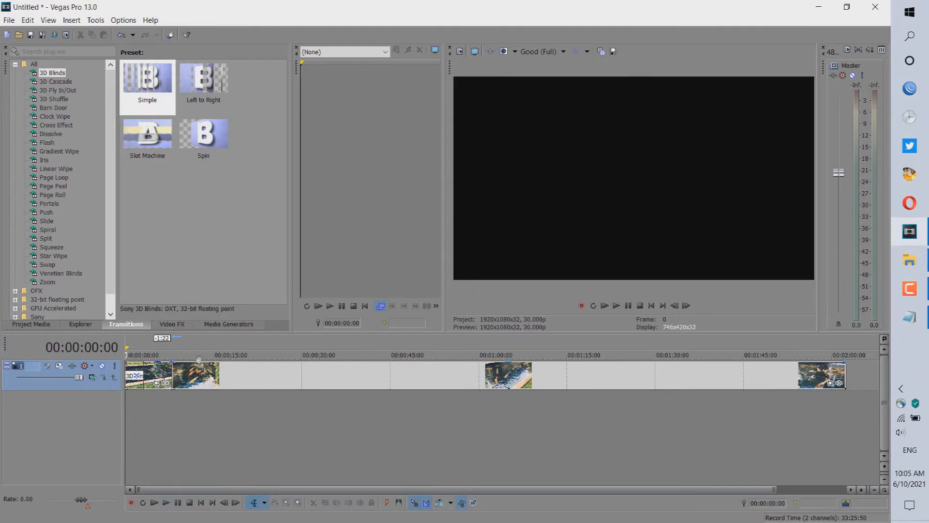
# Step: Move the second clip 0:25 later on the timeline and play across the gap from 00:00:05:27
pyautogui.moveTo(211, 382); pyautogui.dragTo(216, 381)
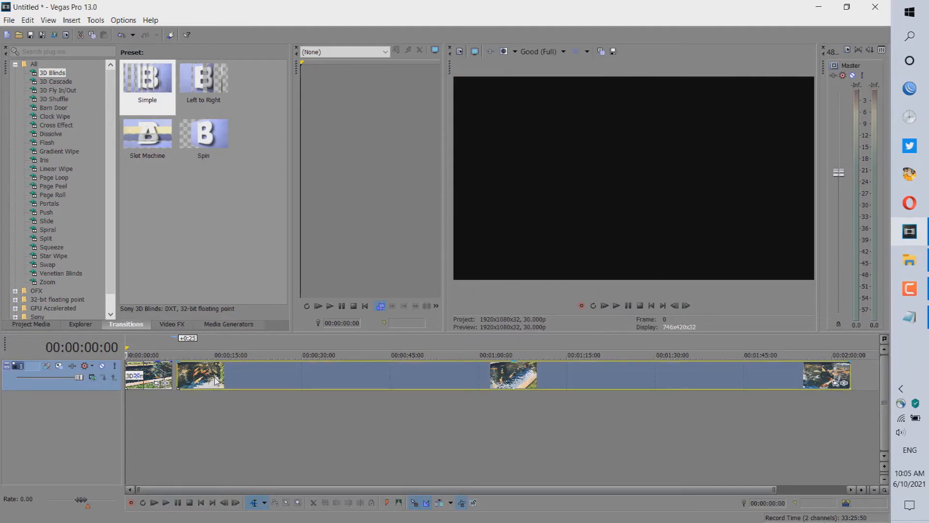
pyautogui.click(160, 380)
pyautogui.press('space')
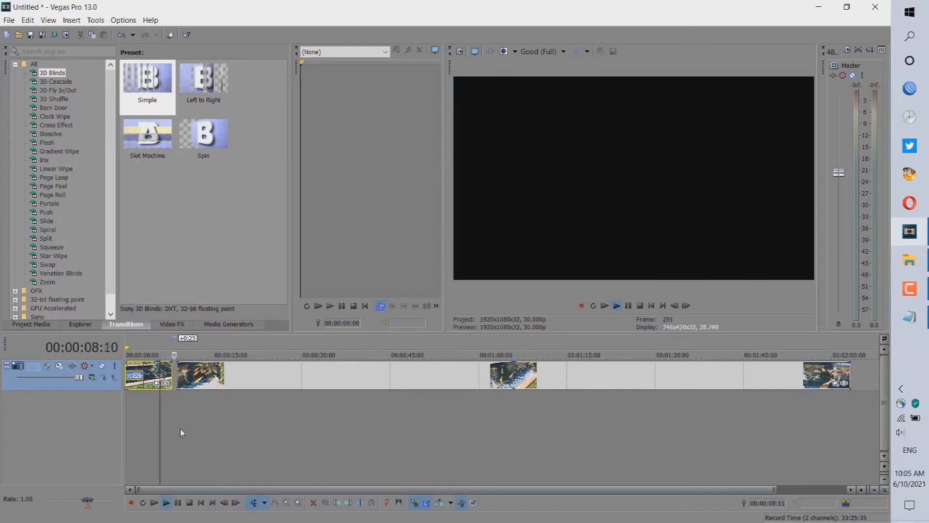
pyautogui.press('space')
# Step: Move the second clip earlier to overlap the first by 1:00 as a crossfade, and play the overlap
pyautogui.moveTo(256, 379); pyautogui.dragTo(248, 378)
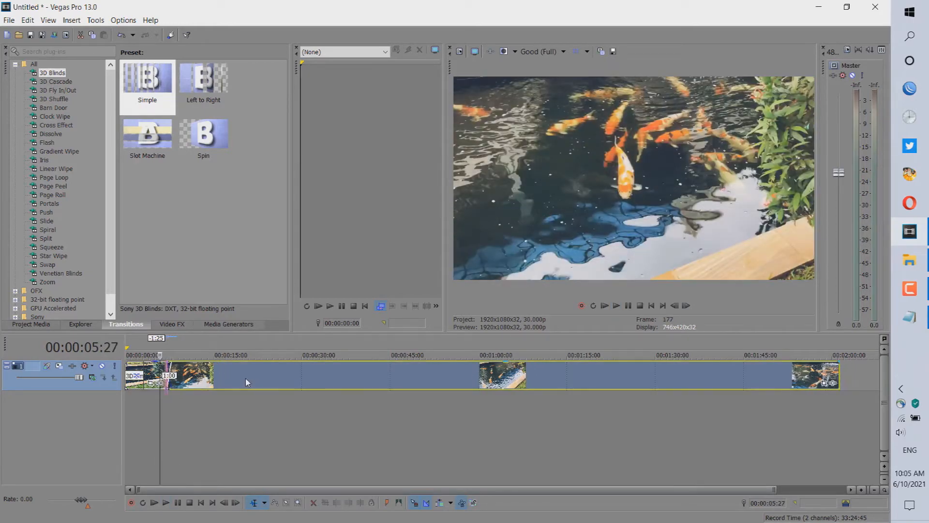
pyautogui.press('space')
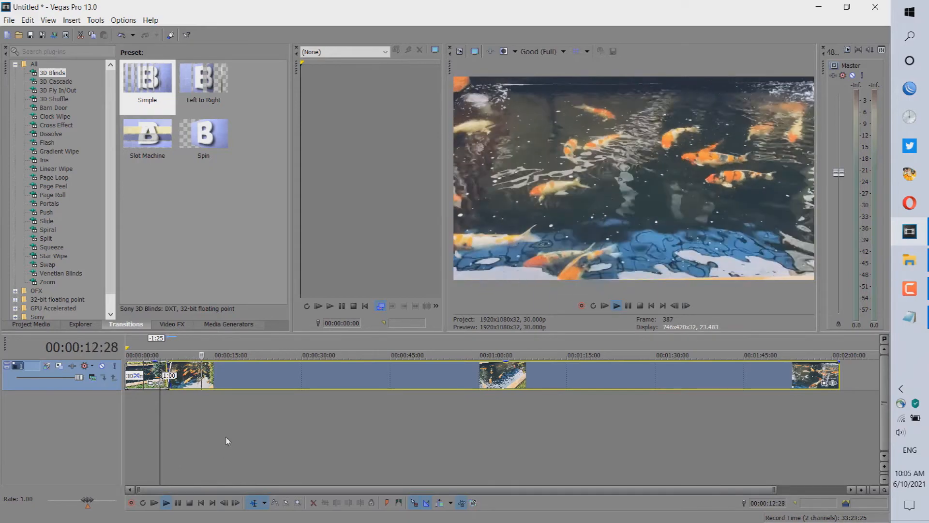
# Step: Move the second clip earlier so it overlaps the first by 2:02, and play the longer crossfade
pyautogui.press('space')
pyautogui.moveTo(253, 383); pyautogui.dragTo(247, 383)
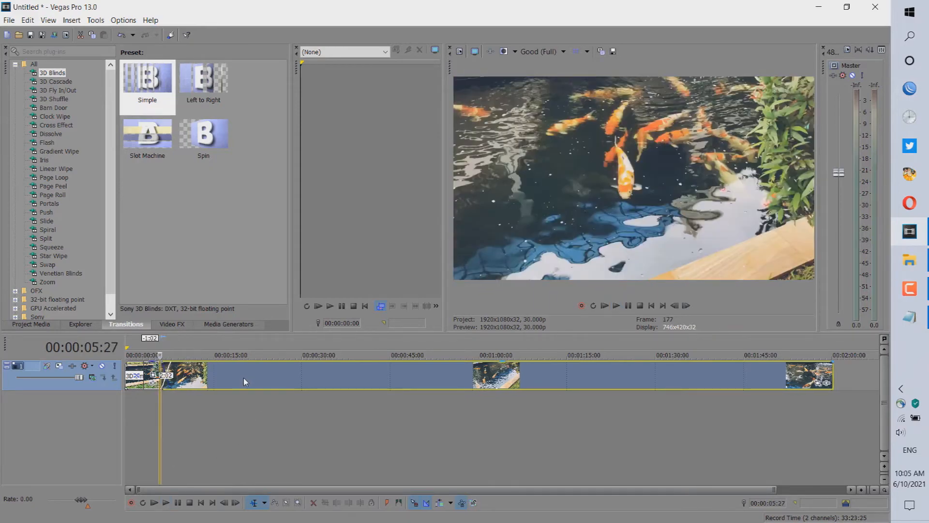
pyautogui.press('space')
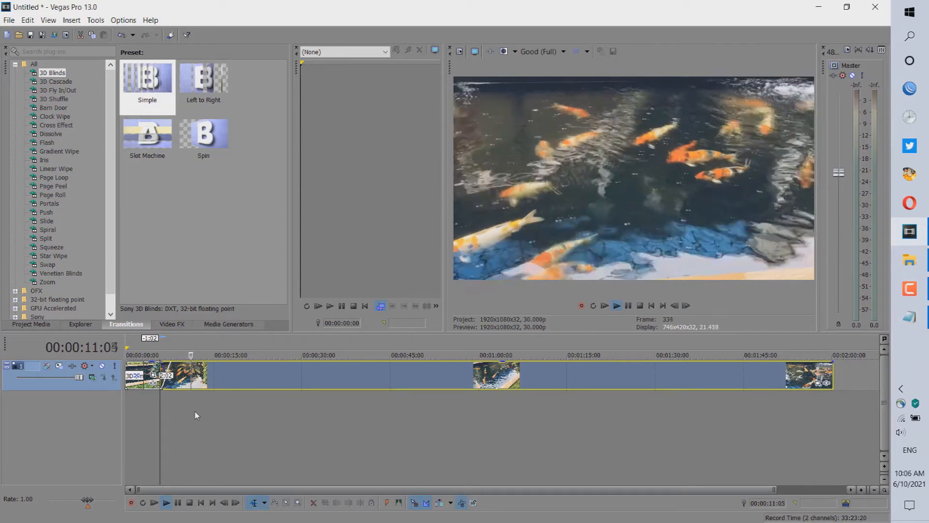
pyautogui.press('space')
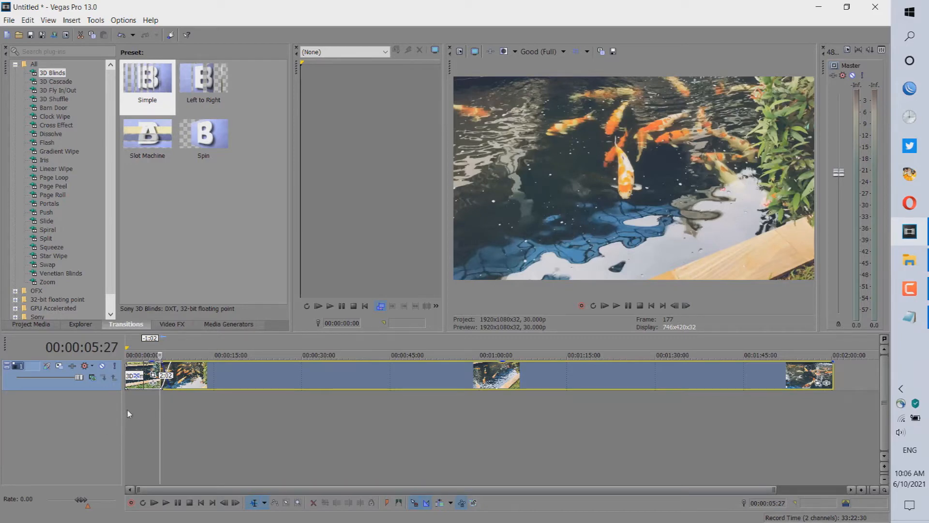
pyautogui.rightClick(253, 375)
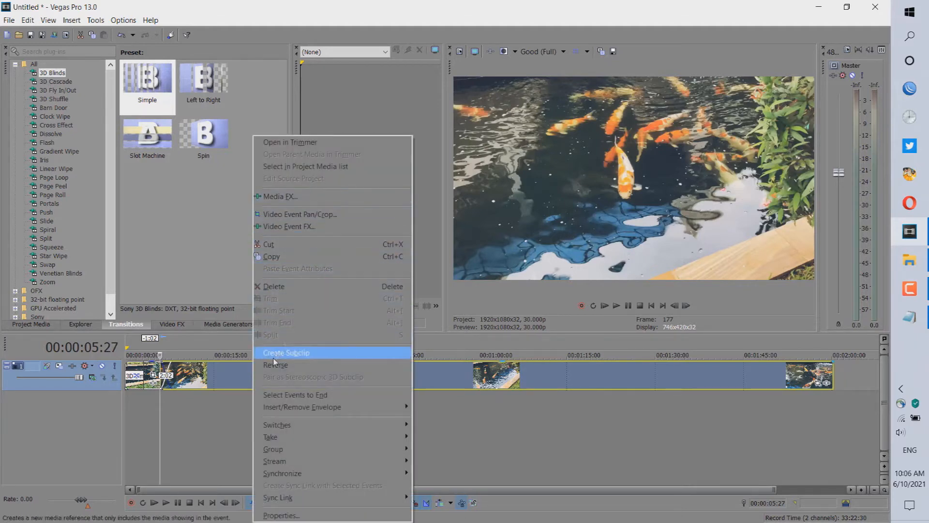
pyautogui.click(213, 422)
pyautogui.rightClick(241, 405)
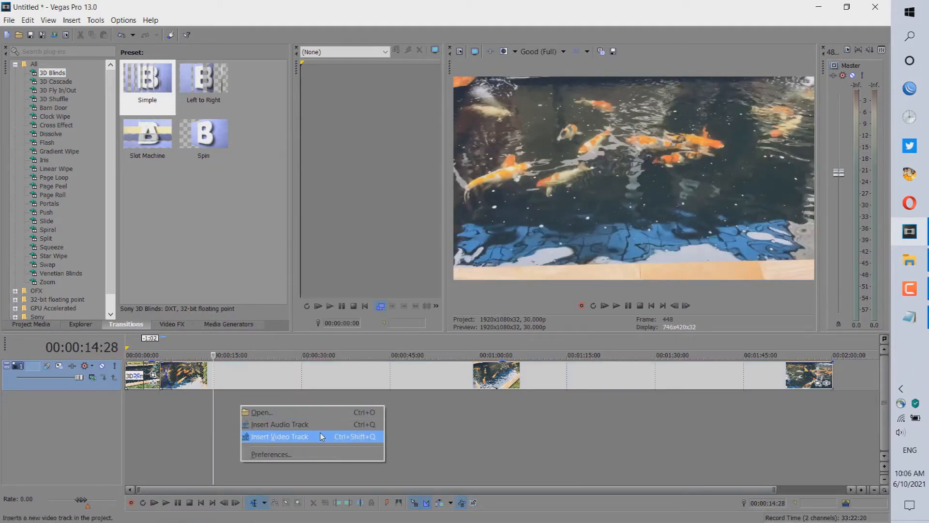
pyautogui.click(197, 414)
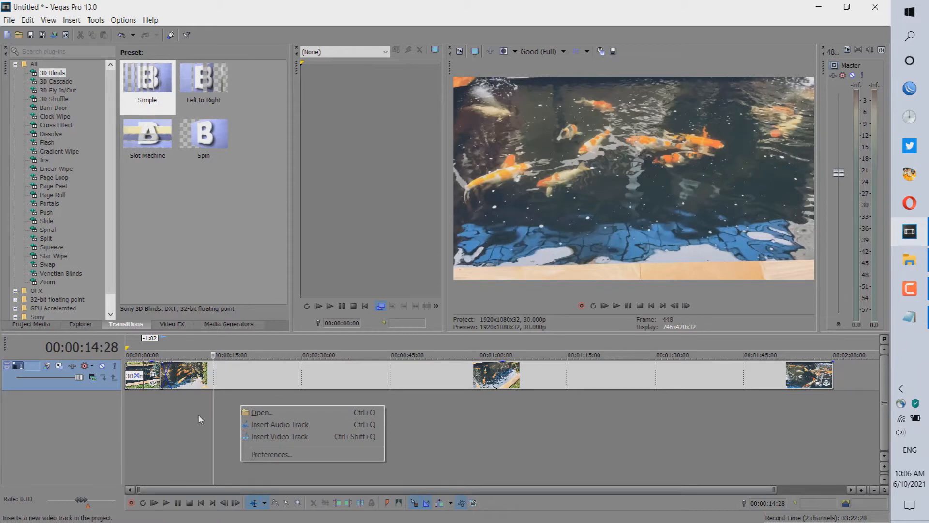
pyautogui.click(185, 406)
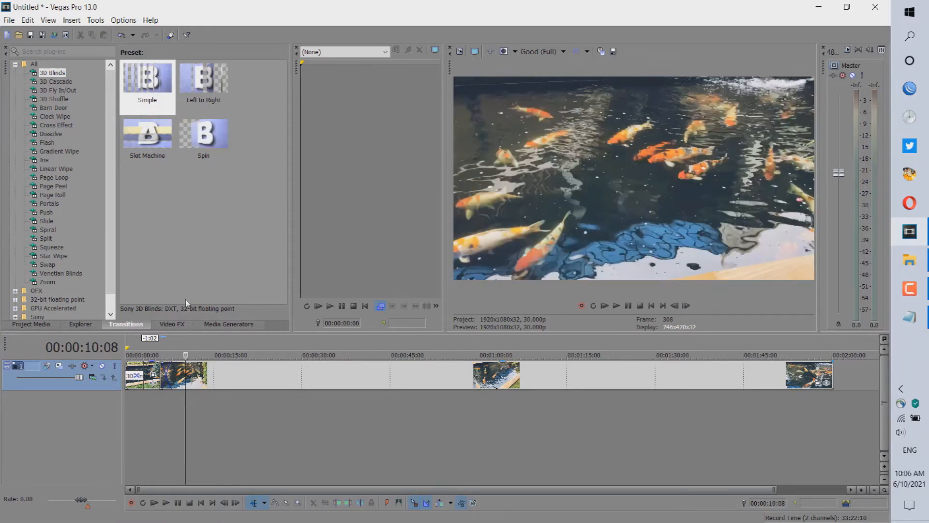
pyautogui.click(65, 83)
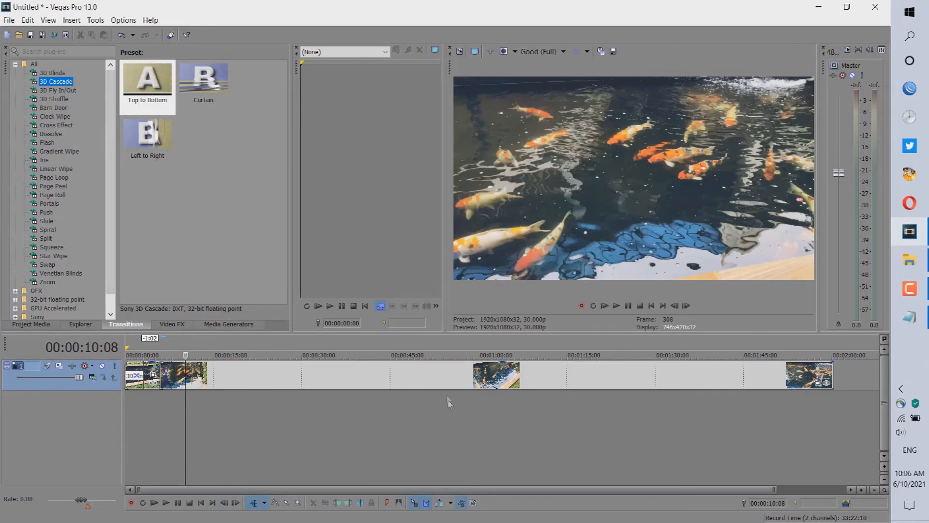
# Step: Trim the end of the second clip to 00:01:50:21
pyautogui.click(436, 377)
pyautogui.click(579, 380)
pyautogui.click(634, 379)
pyautogui.click(614, 374)
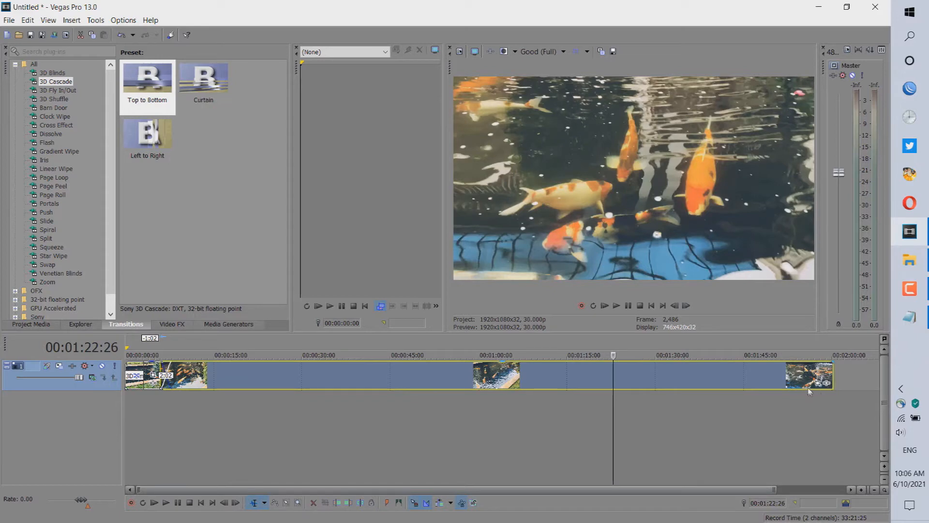
pyautogui.click(778, 382)
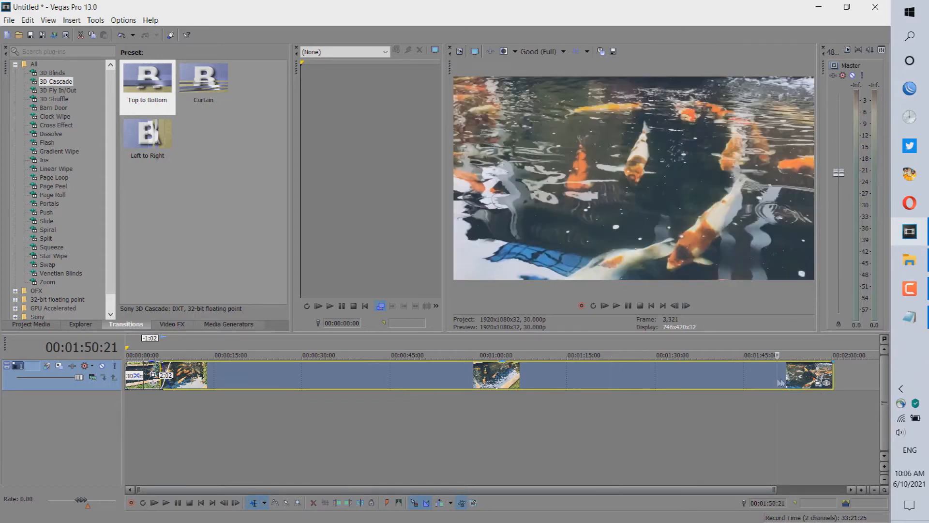
pyautogui.click(350, 503)
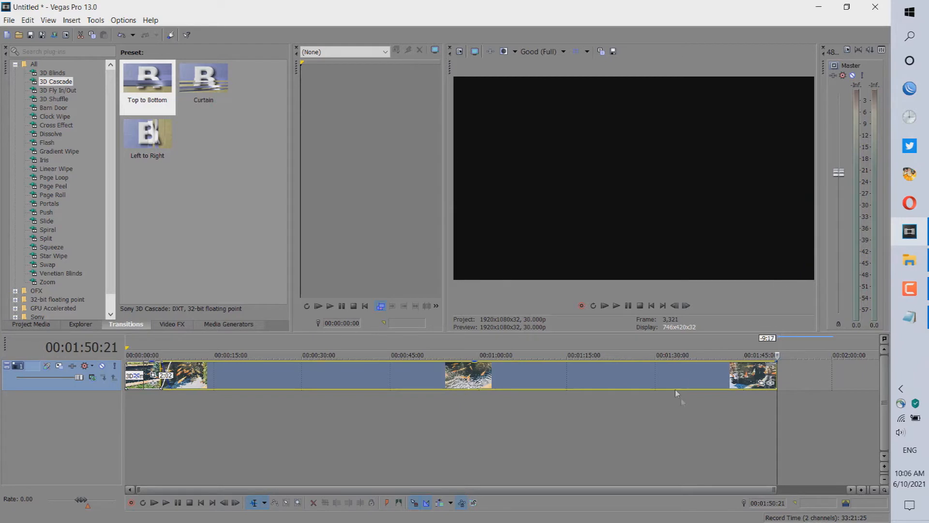
# Step: Shorten the second clip further by trimming its end to 00:01:41:18
pyautogui.click(724, 376)
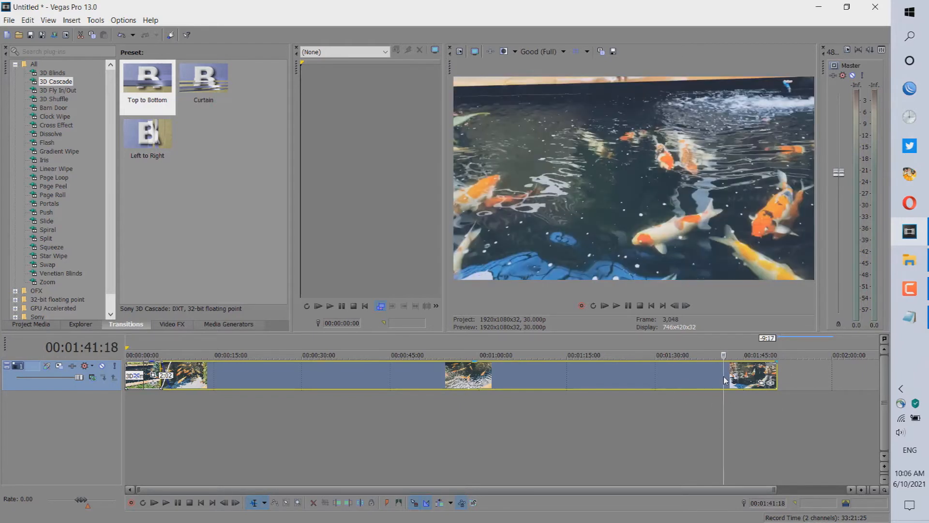
pyautogui.click(338, 503)
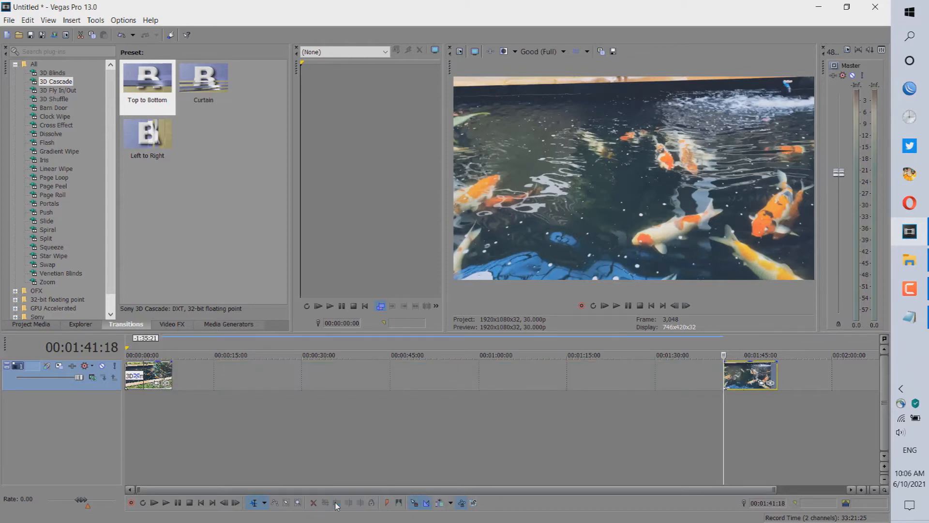
pyautogui.hotkey('ctrl', 'z')
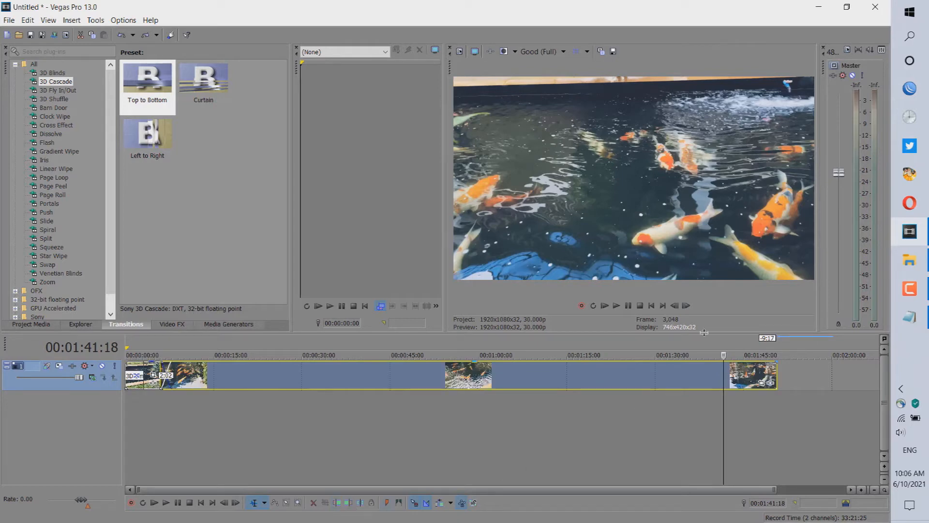
pyautogui.click(349, 504)
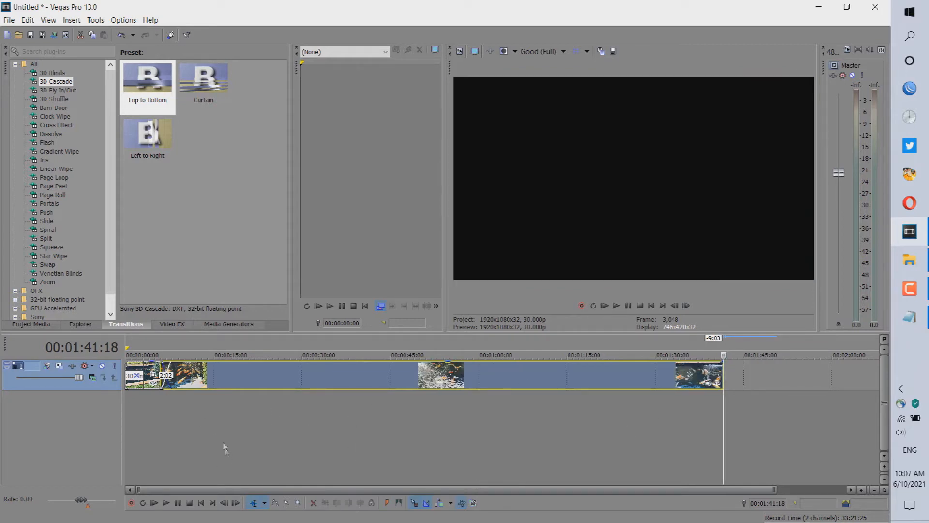
pyautogui.click(184, 327)
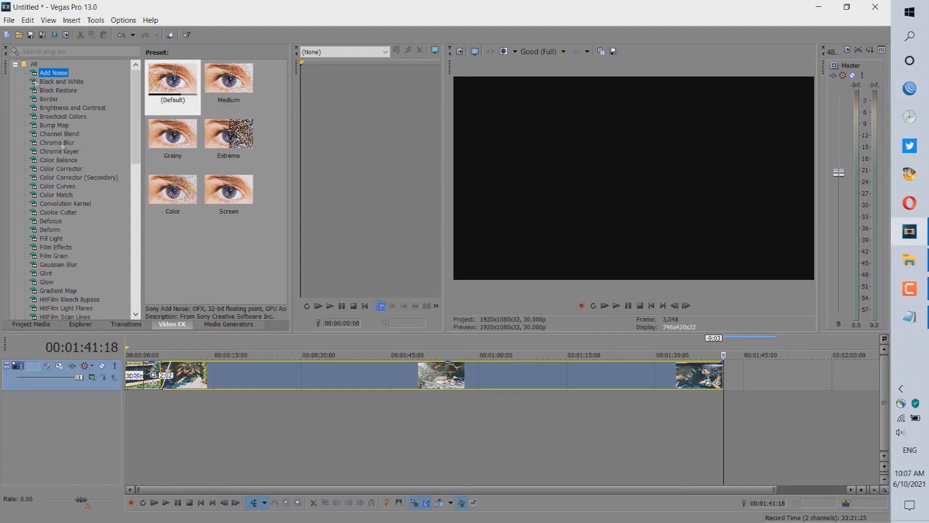
pyautogui.scroll(-15, 88, 209)
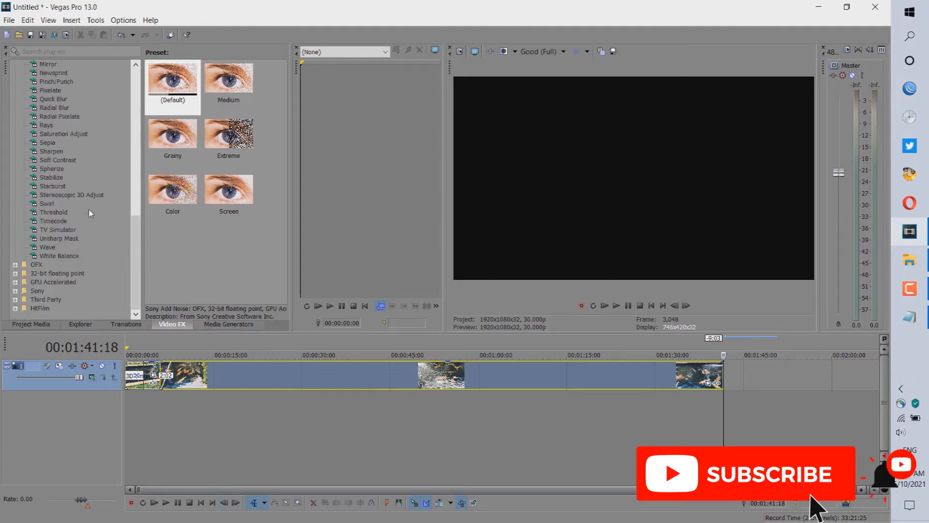
pyautogui.click(127, 325)
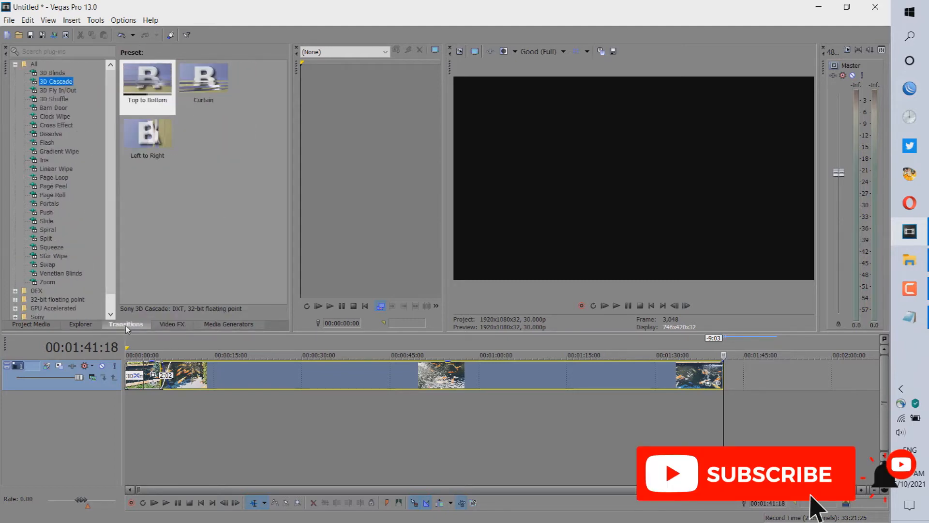
# Step: Add a Titles & Text event with the Dropping Words preset on a new track above the video at the timeline start
pyautogui.click(235, 324)
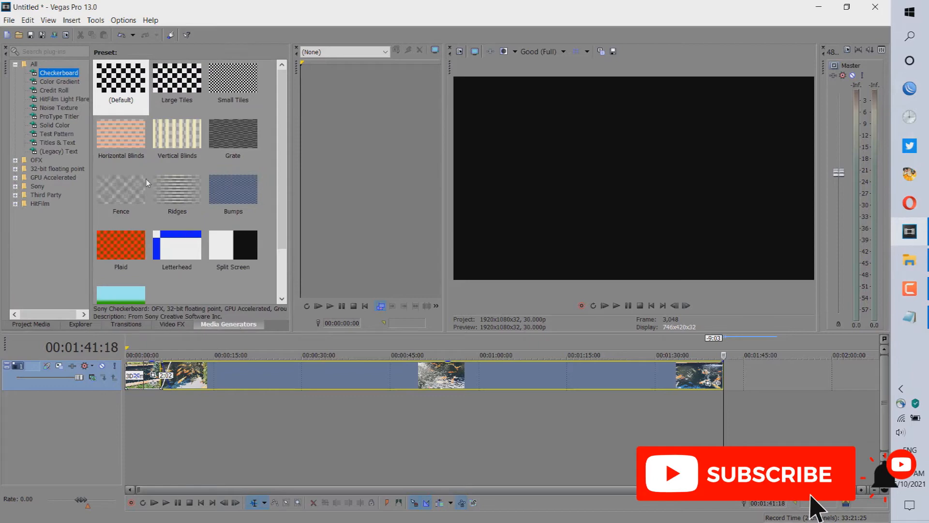
pyautogui.click(67, 143)
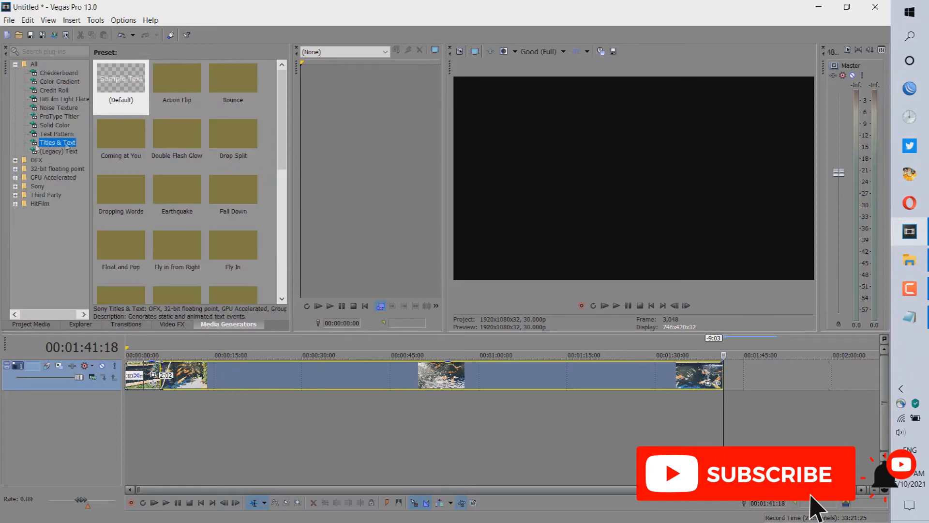
pyautogui.moveTo(278, 89); pyautogui.dragTo(271, 220)
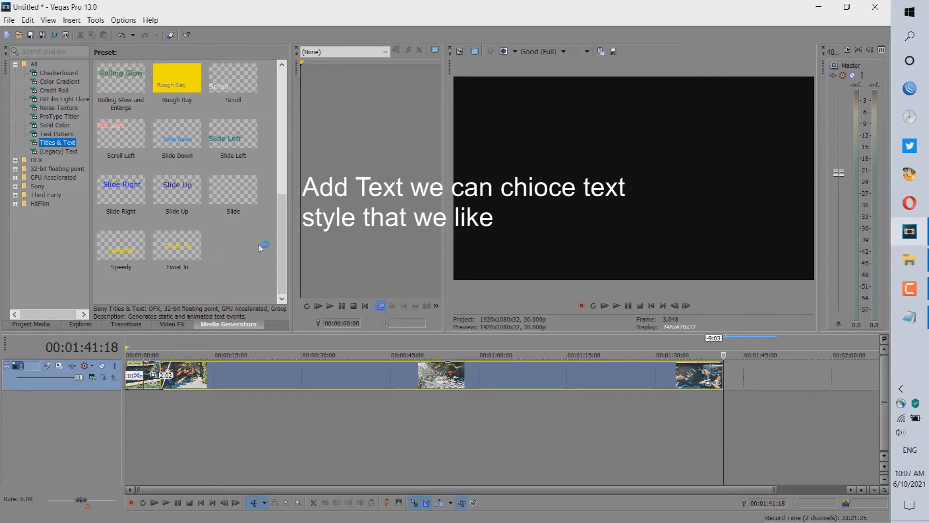
pyautogui.moveTo(280, 259); pyautogui.dragTo(269, 129)
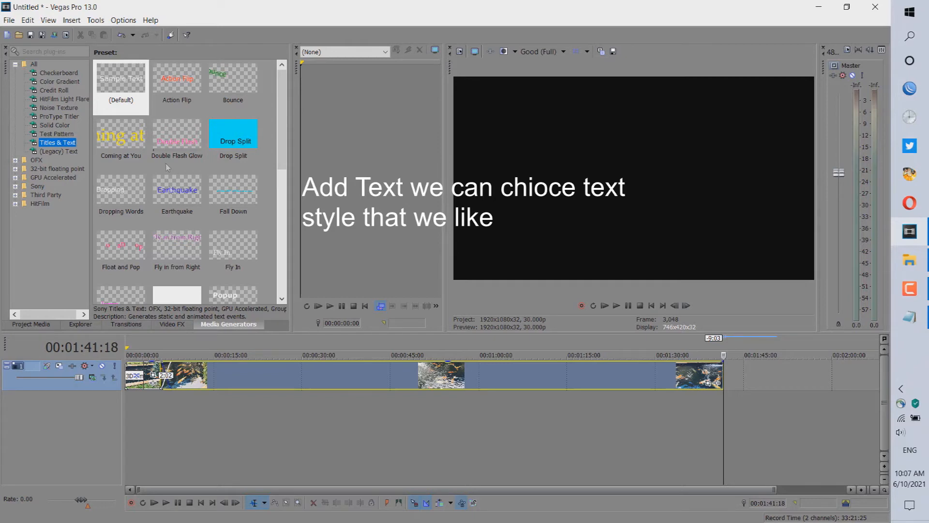
pyautogui.click(127, 193)
pyautogui.moveTo(140, 355); pyautogui.dragTo(128, 355)
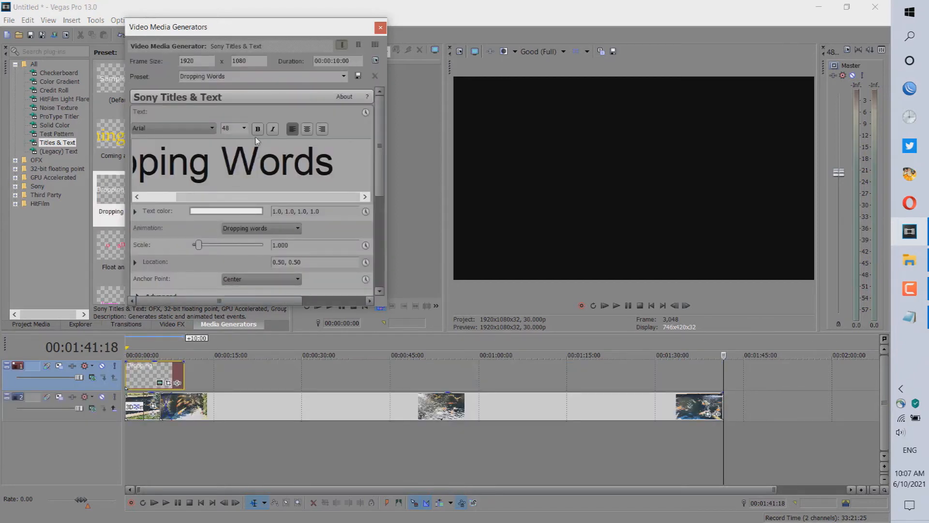
# Step: Replace the title's sample text with "How to add text in sony vegas pro"
pyautogui.hotkey('ctrl', 'a')
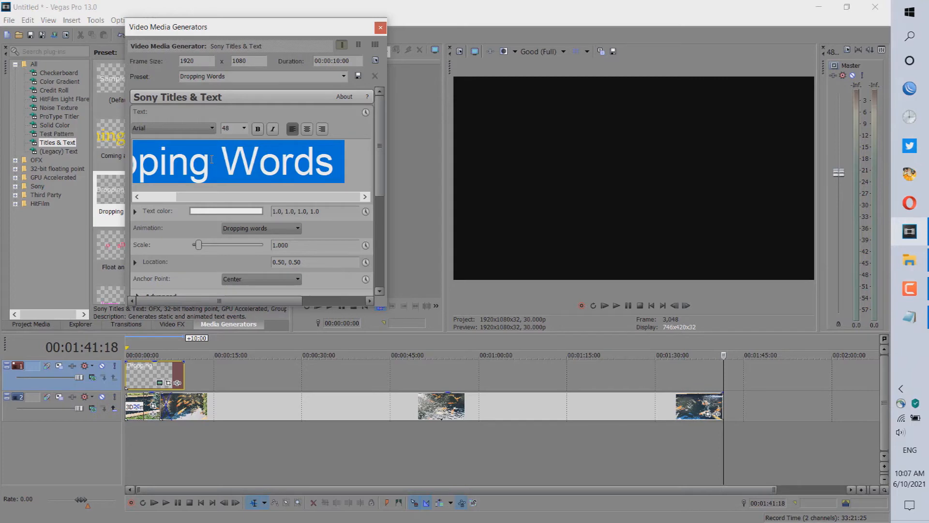
pyautogui.write('How to')
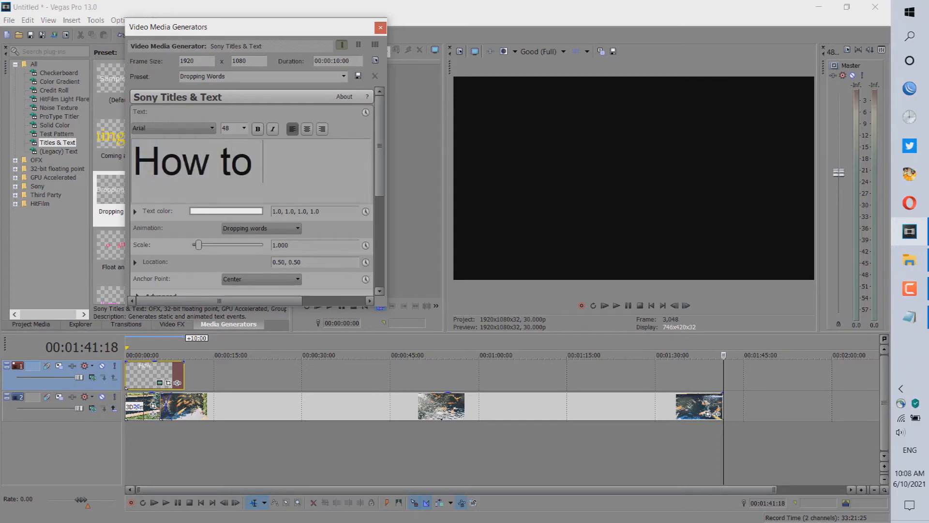
pyautogui.write(' add t')
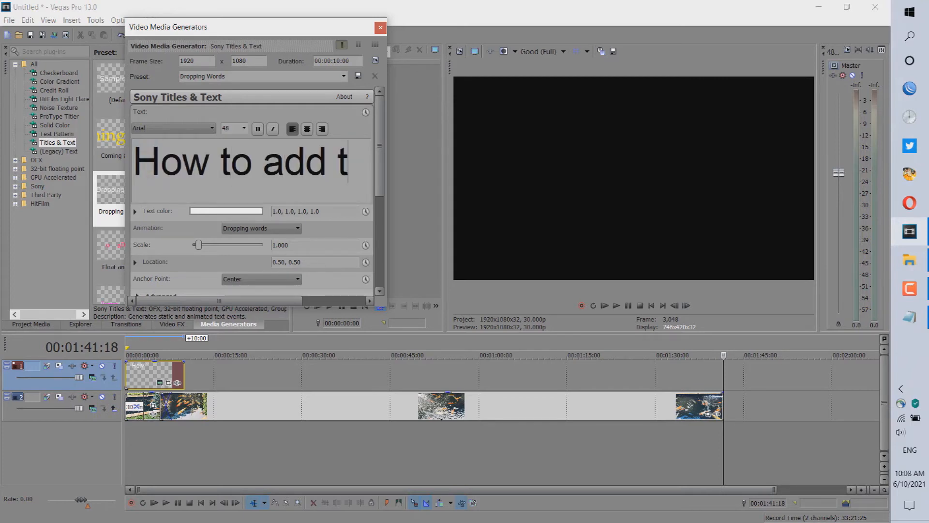
pyautogui.write('ext')
pyautogui.write(' in son')
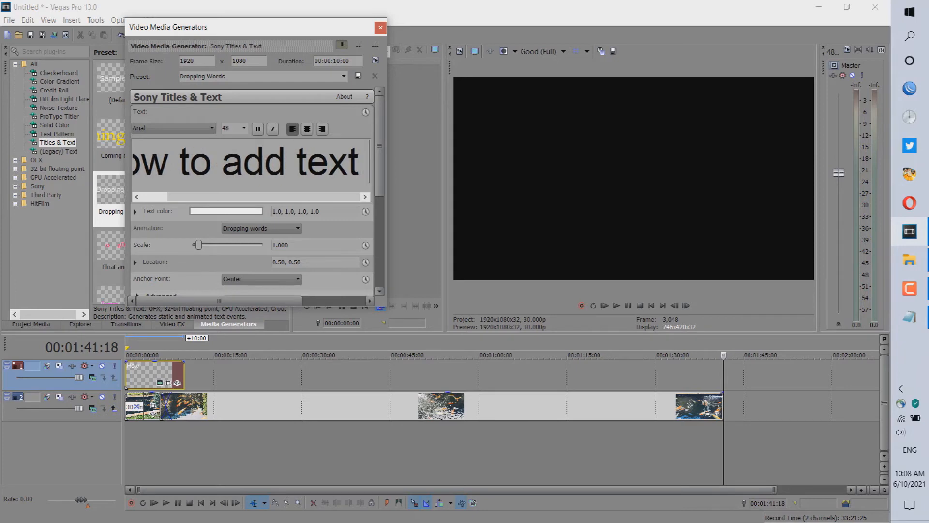
pyautogui.write('y')
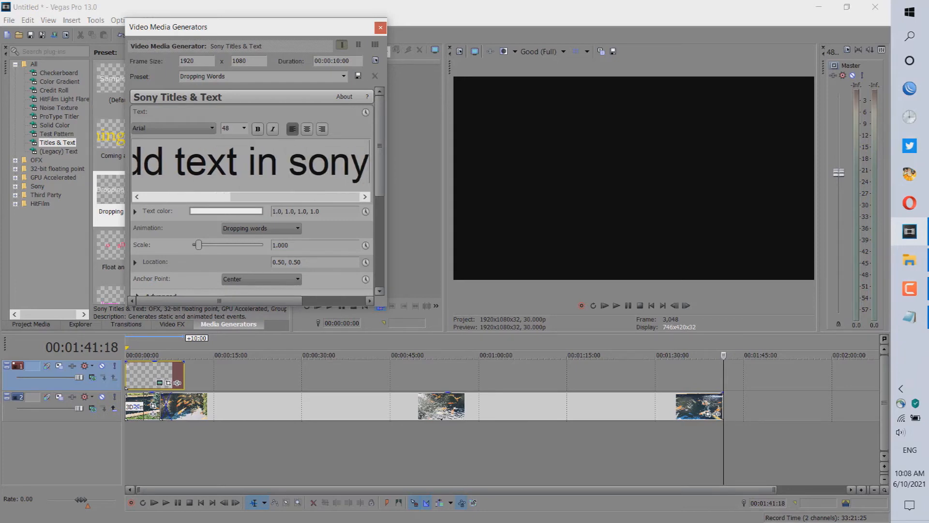
pyautogui.write(' veg')
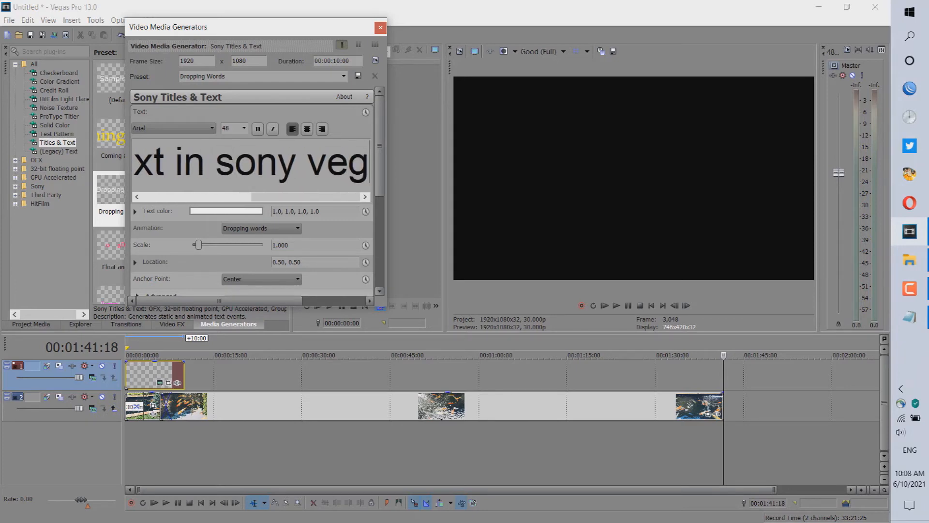
pyautogui.write('as pro')
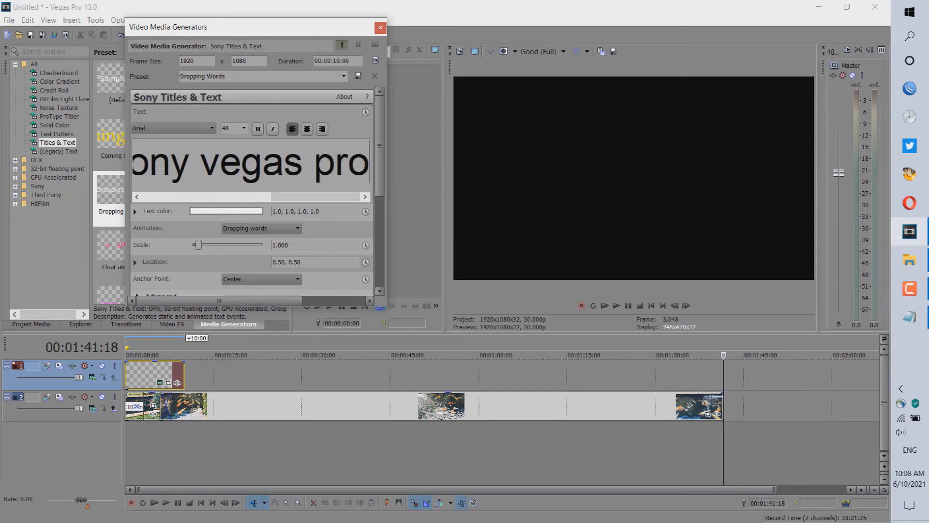
# Step: Set the font size of the entire title text to 12
pyautogui.hotkey('ctrl', 'a')
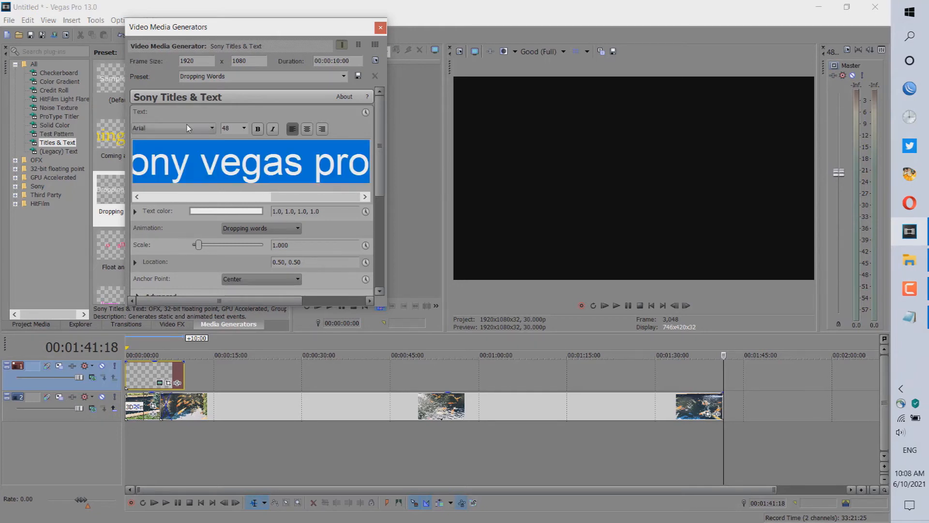
pyautogui.click(244, 129)
pyautogui.click(237, 154)
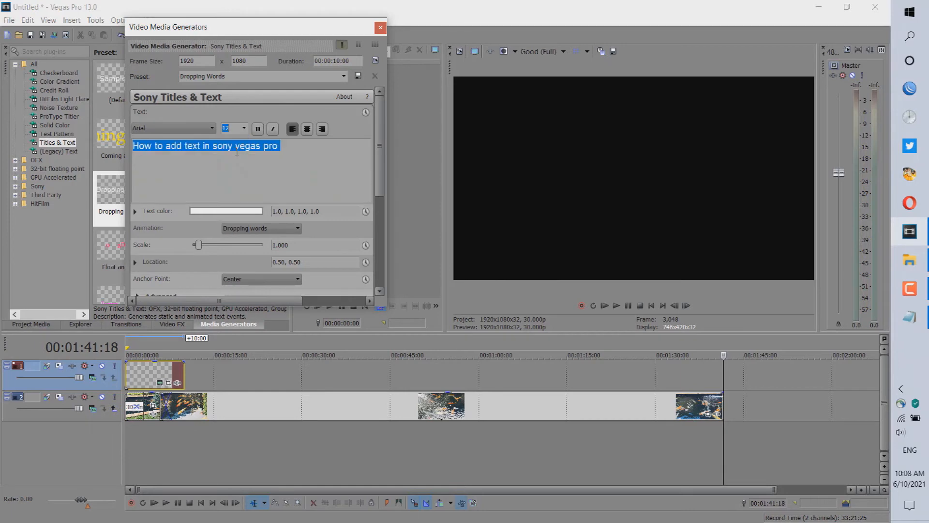
pyautogui.click(211, 211)
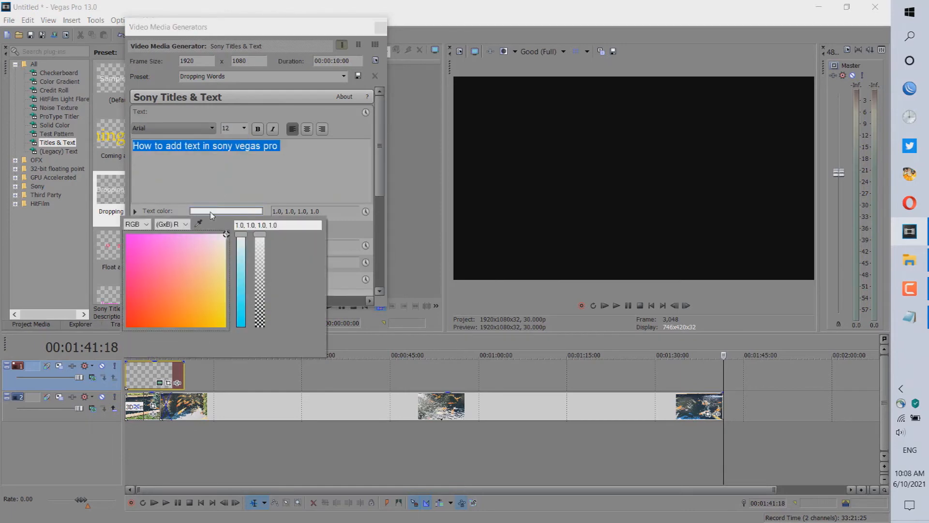
pyautogui.click(217, 212)
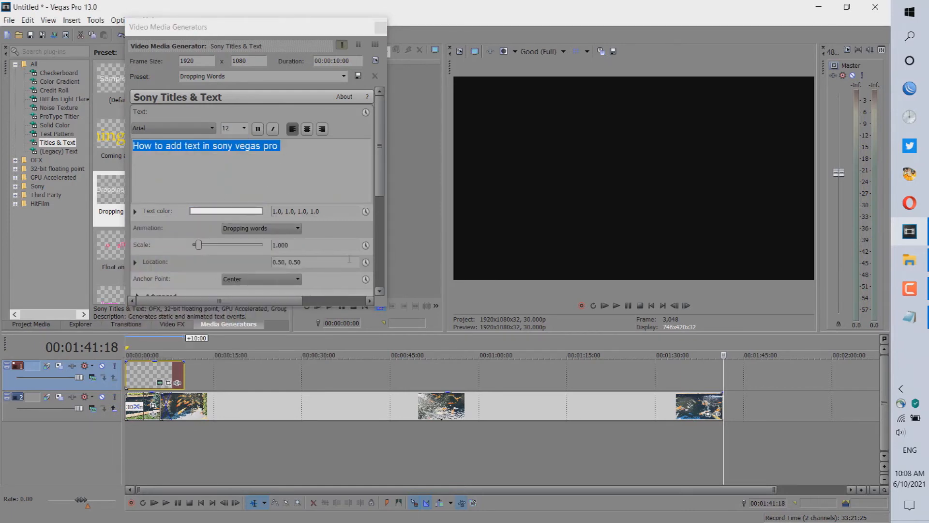
pyautogui.moveTo(382, 191); pyautogui.dragTo(373, 289)
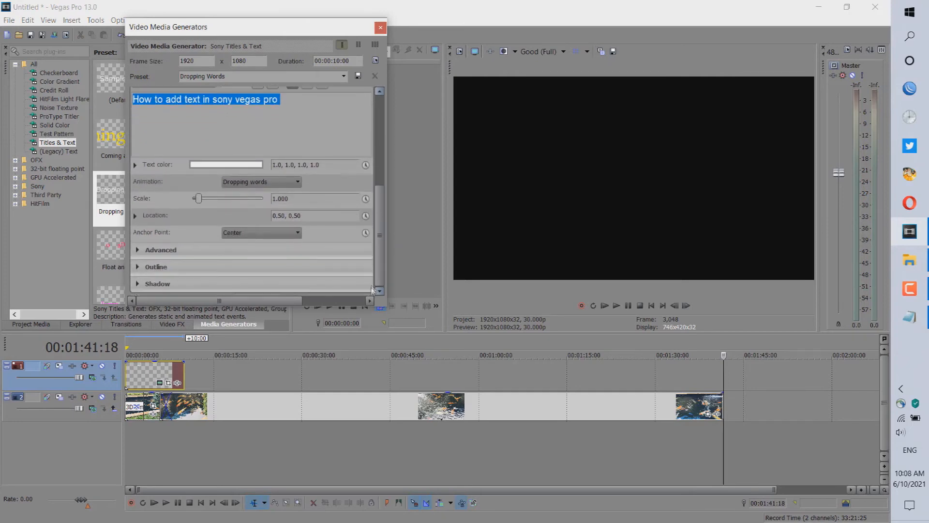
# Step: Close the title's generator settings and play back the title near the start of the timeline
pyautogui.moveTo(379, 222); pyautogui.dragTo(388, 123)
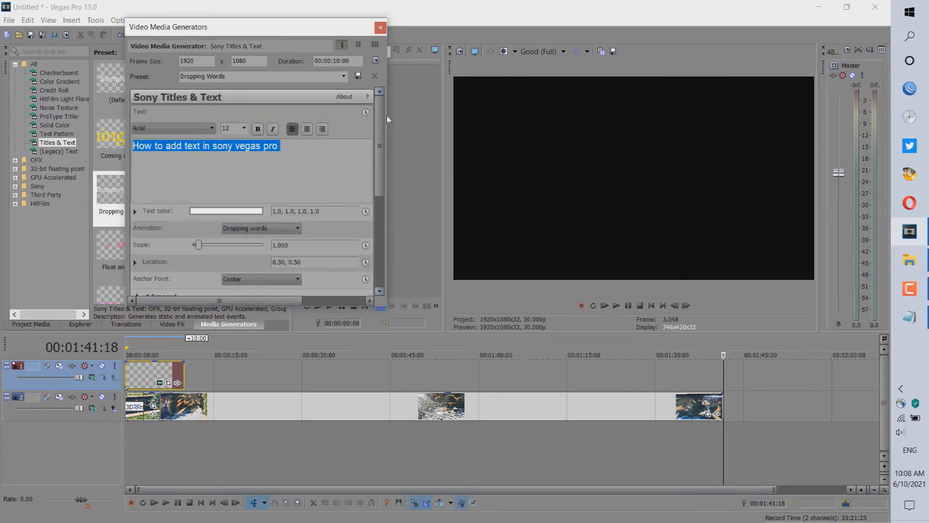
pyautogui.click(381, 28)
pyautogui.click(136, 374)
pyautogui.press('space')
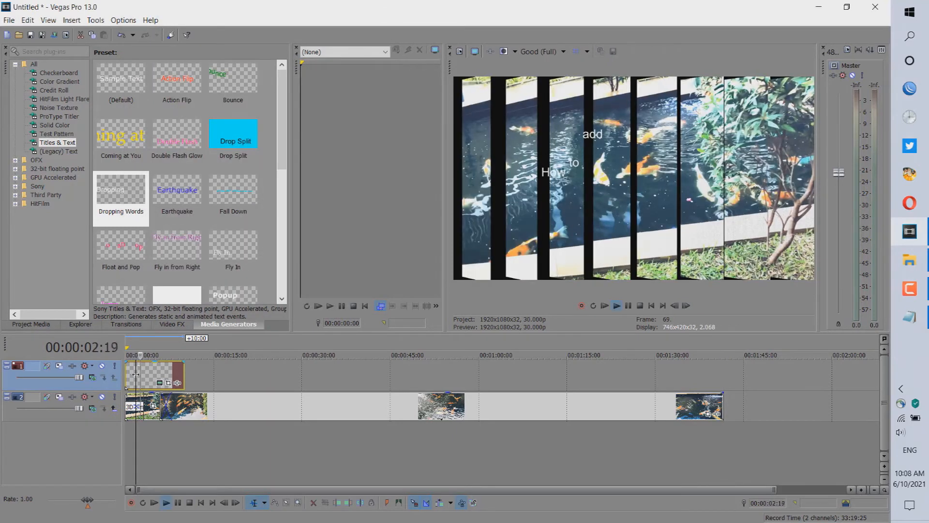
pyautogui.press('space')
# Step: Move the title event along its track to start at about 00:00:10:25 and play it back over the video
pyautogui.moveTo(156, 377); pyautogui.dragTo(208, 377)
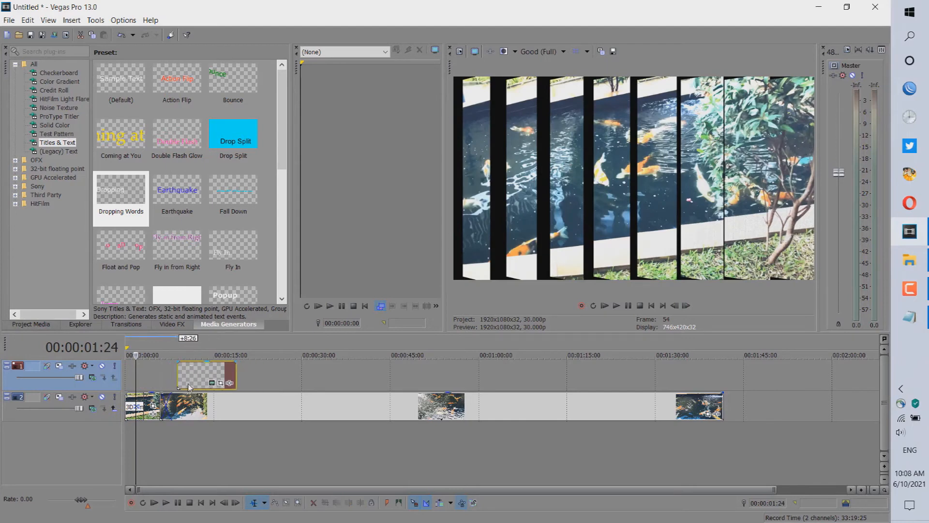
pyautogui.click(172, 377)
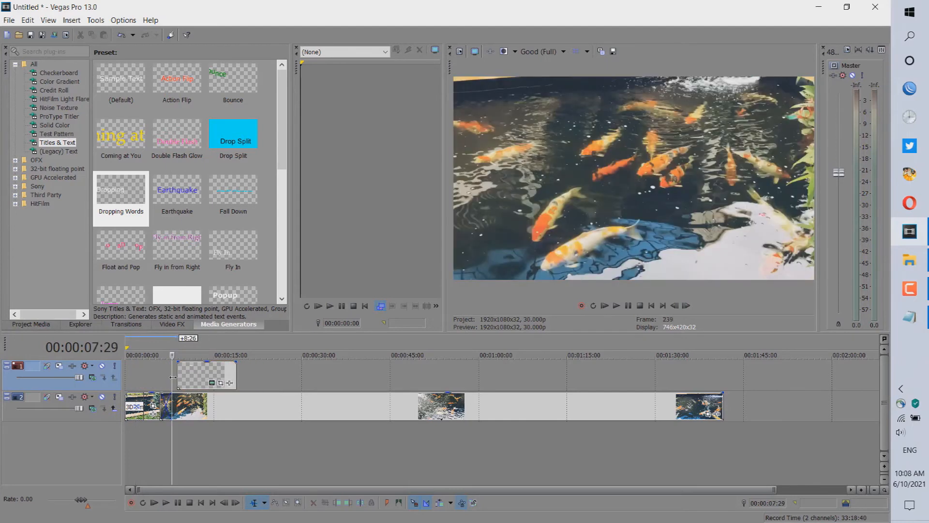
pyautogui.moveTo(201, 375); pyautogui.dragTo(213, 373)
pyautogui.click(181, 374)
pyautogui.press('space')
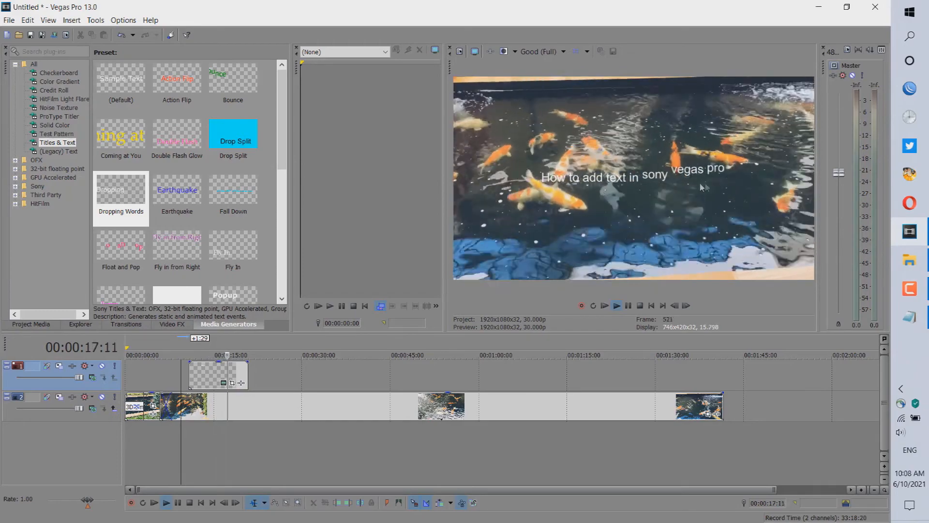
pyautogui.press('space')
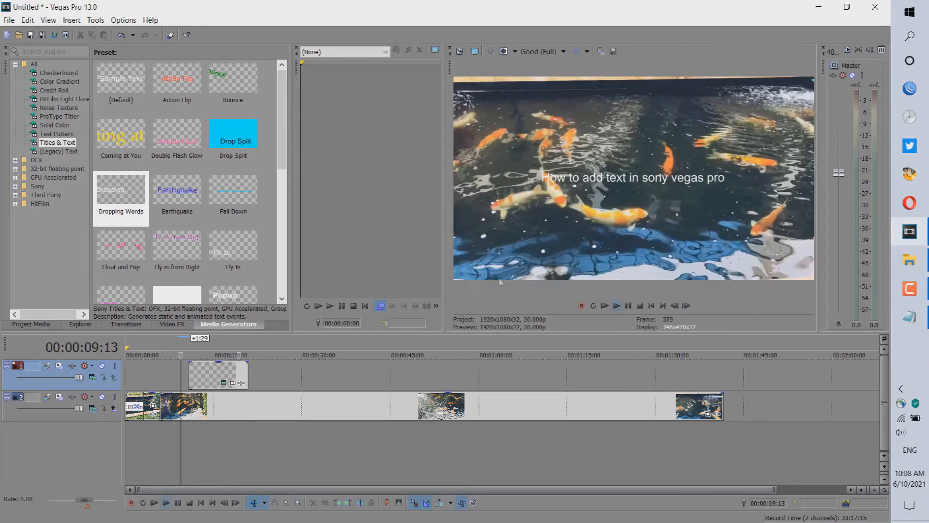
# Step: Reposition the title text near the bottom of the video frame, at location 0.51, 0.10, in its generated media settings
pyautogui.click(233, 383)
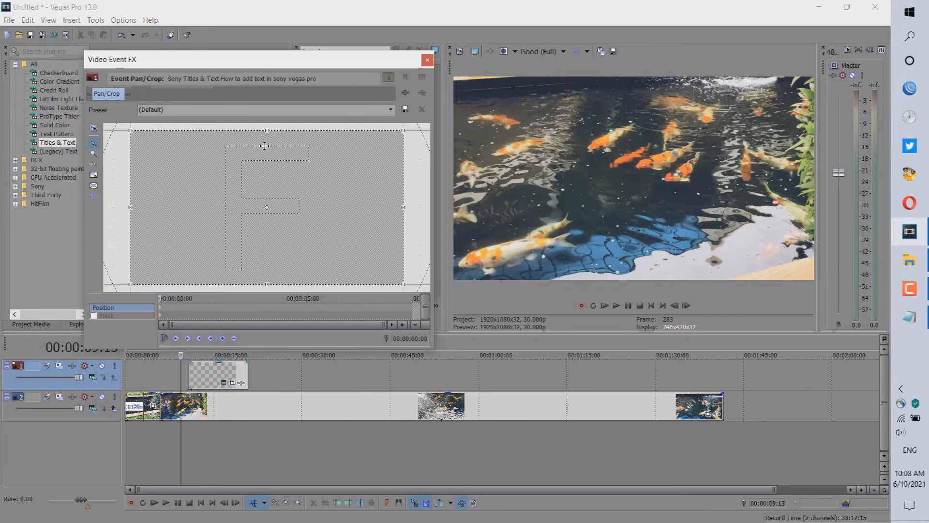
pyautogui.click(427, 61)
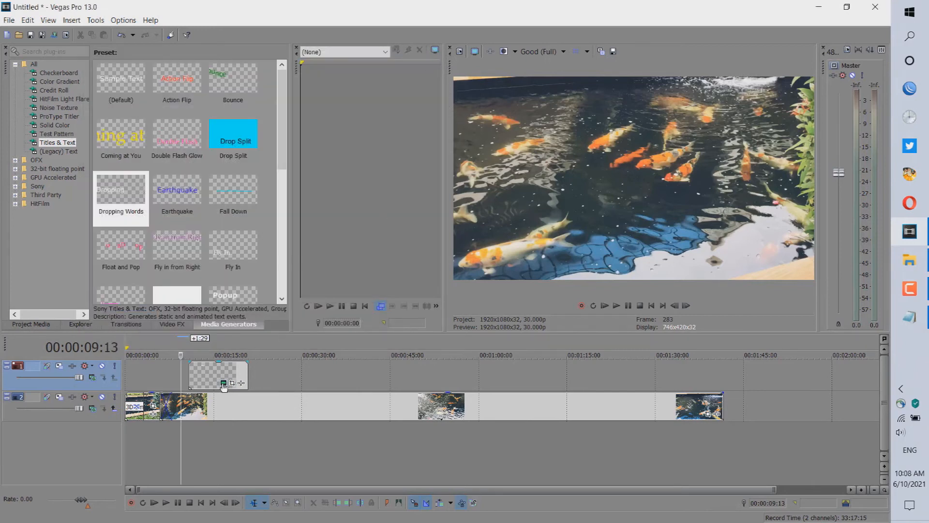
pyautogui.click(204, 386)
pyautogui.click(223, 382)
pyautogui.moveTo(569, 182)
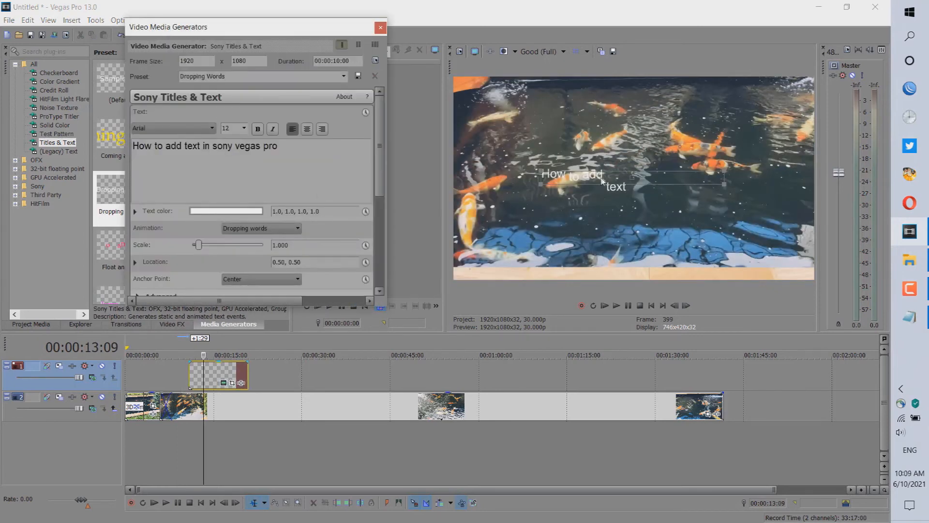
pyautogui.moveTo(600, 180); pyautogui.dragTo(605, 264)
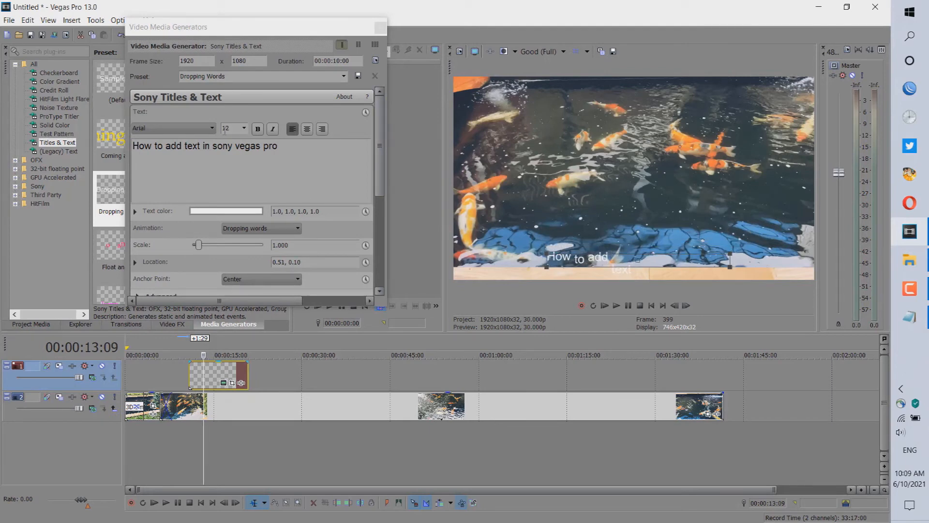
# Step: Try to enlarge the title with font size 16 and play back the title event
pyautogui.click(244, 128)
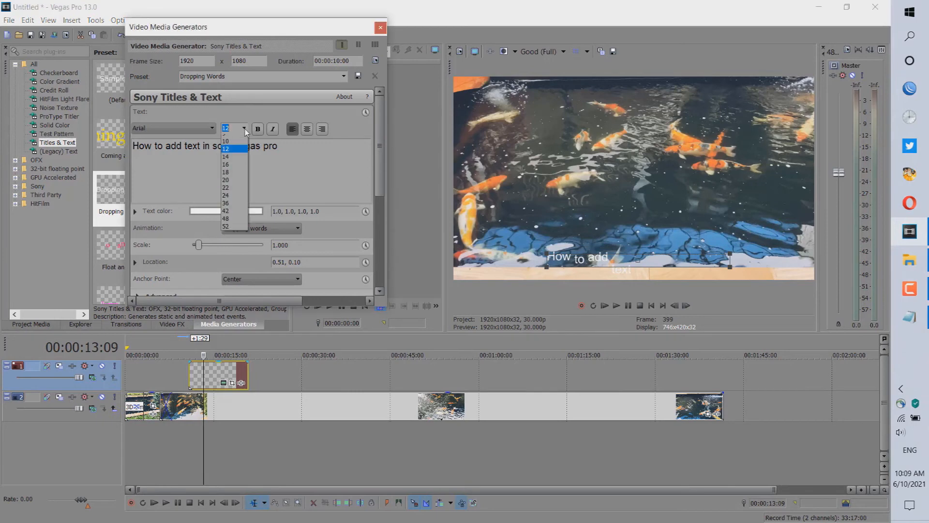
pyautogui.click(237, 169)
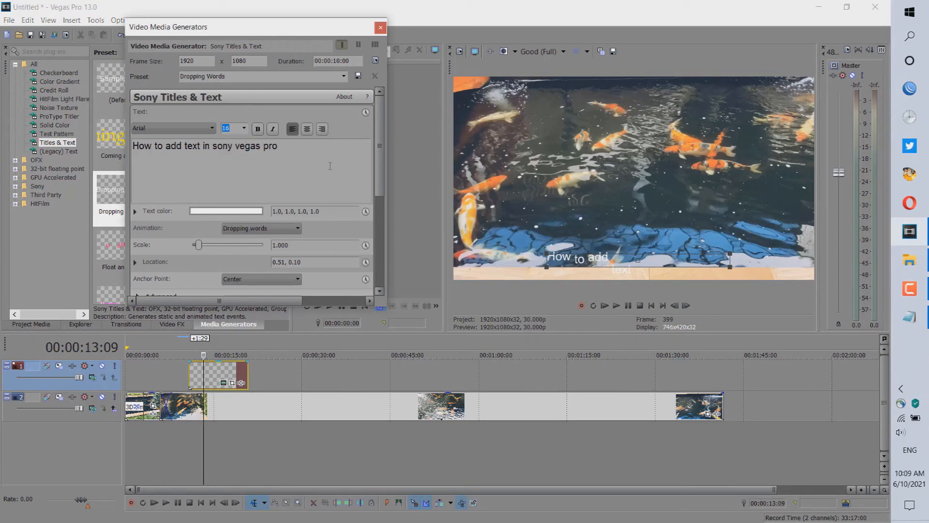
pyautogui.click(194, 384)
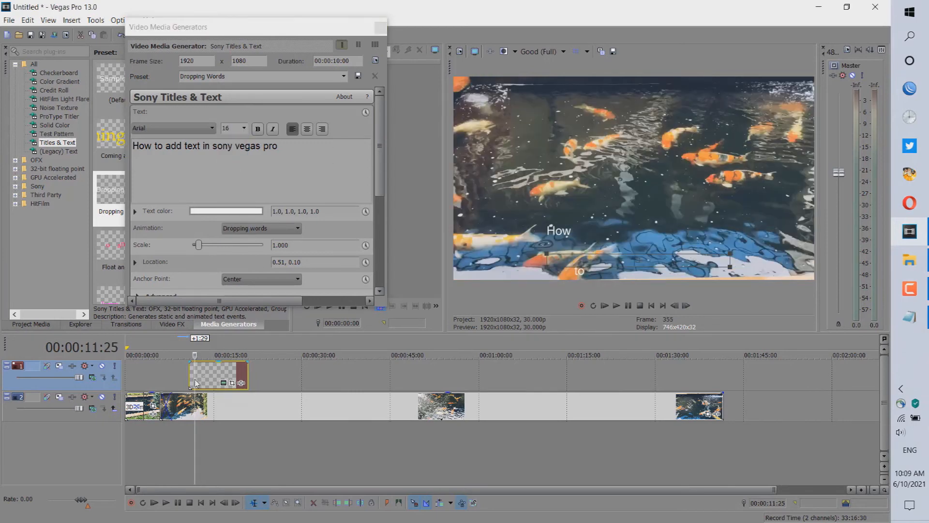
pyautogui.click(187, 384)
pyautogui.press('space')
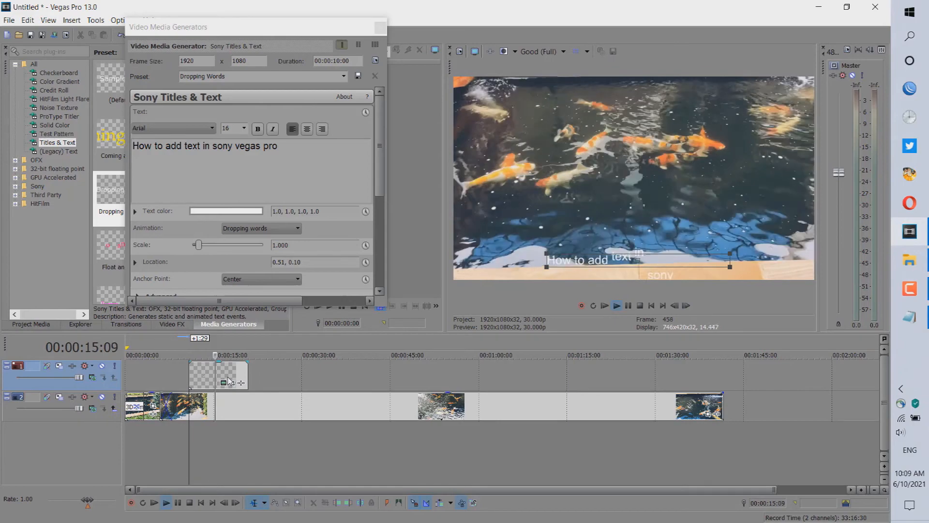
pyautogui.press('space')
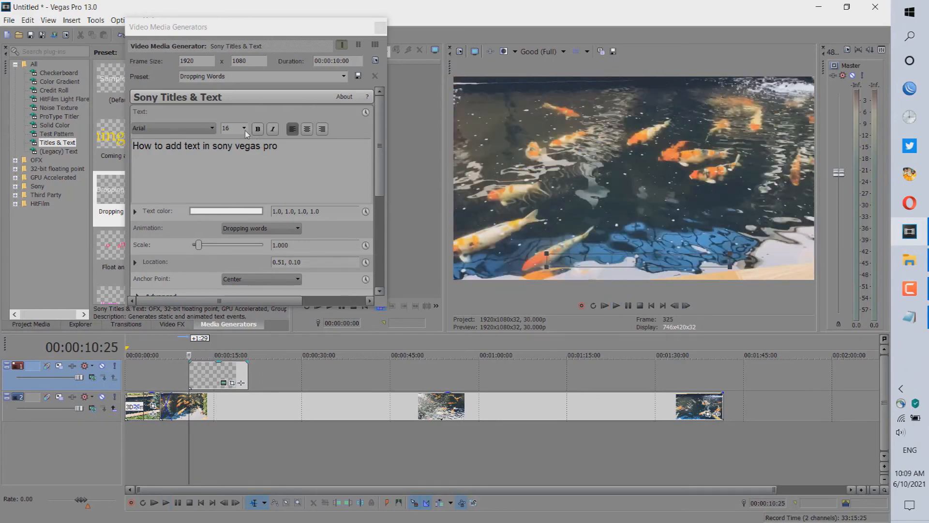
# Step: Try to enlarge the title with font size 20, close its generator settings and play back the title event
pyautogui.click(244, 128)
pyautogui.click(238, 186)
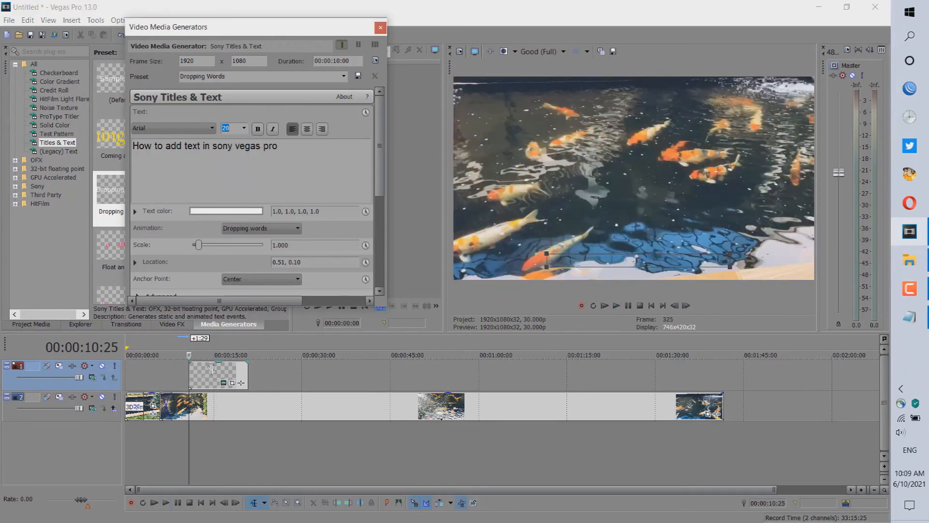
pyautogui.click(180, 389)
pyautogui.press('space')
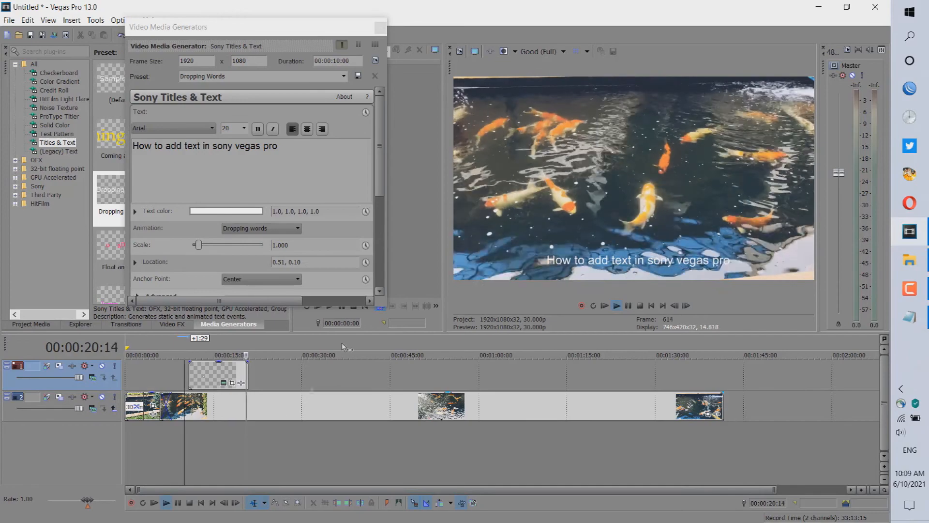
pyautogui.click(380, 27)
pyautogui.press('space')
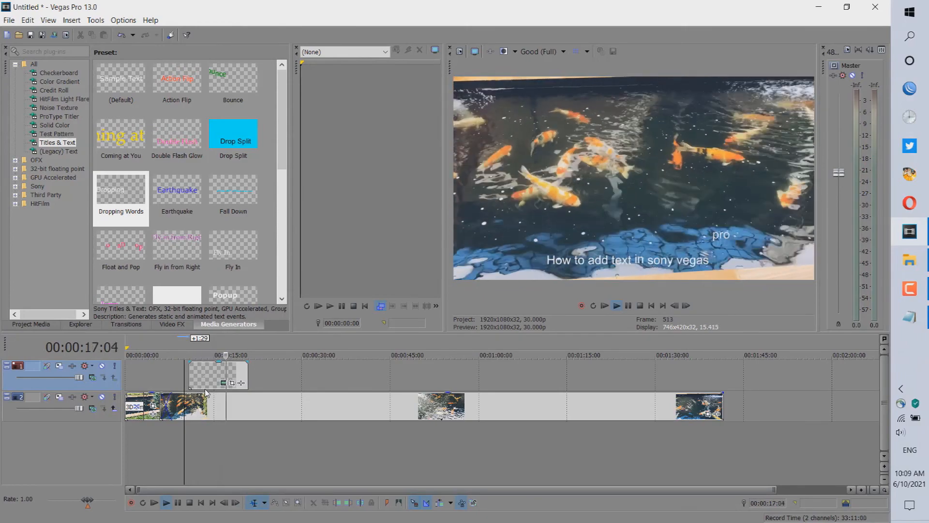
pyautogui.press('space')
# Step: Copy and paste the title event on its track, and place the copy so it ends with the video at 00:01:41:18
pyautogui.click(213, 376)
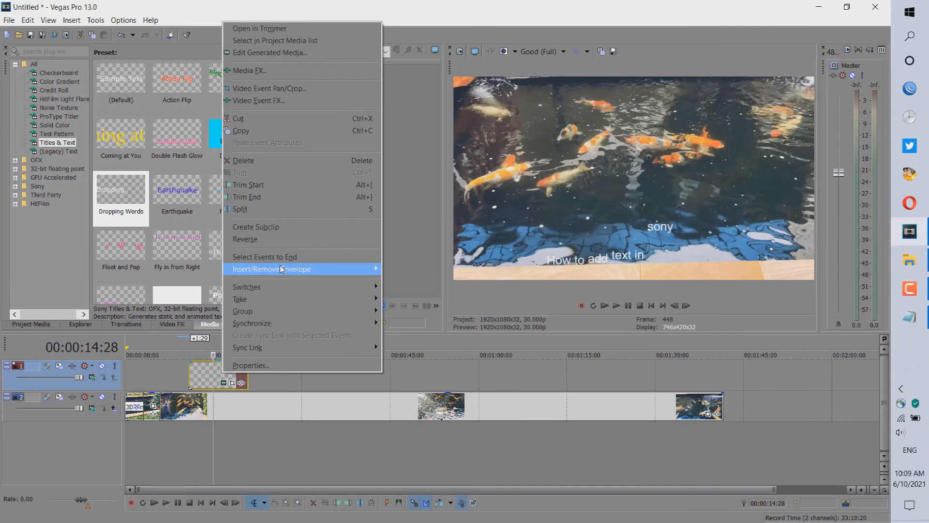
pyautogui.click(254, 132)
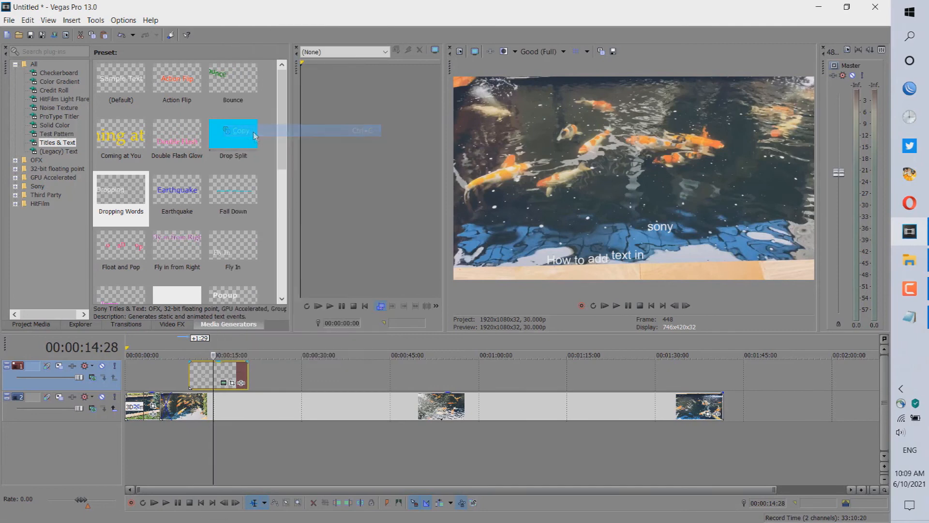
pyautogui.rightClick(348, 375)
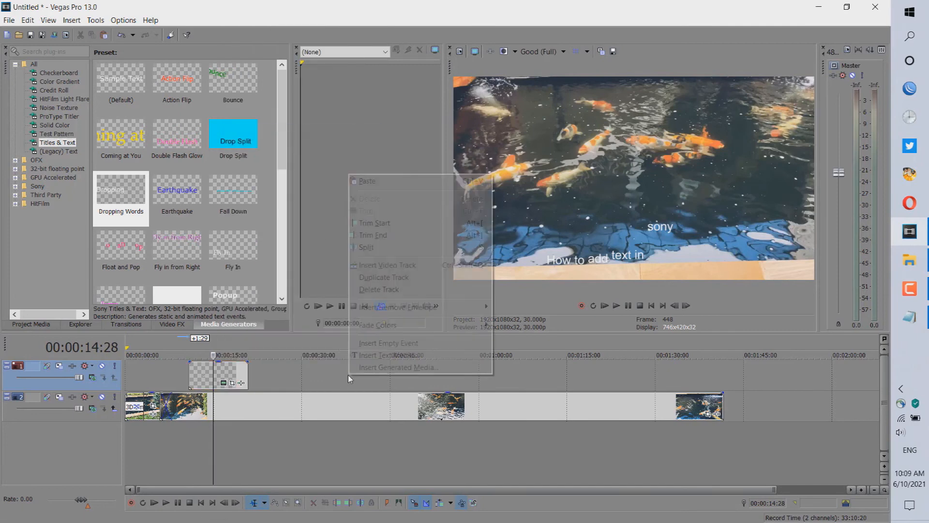
pyautogui.click(387, 181)
pyautogui.click(514, 231)
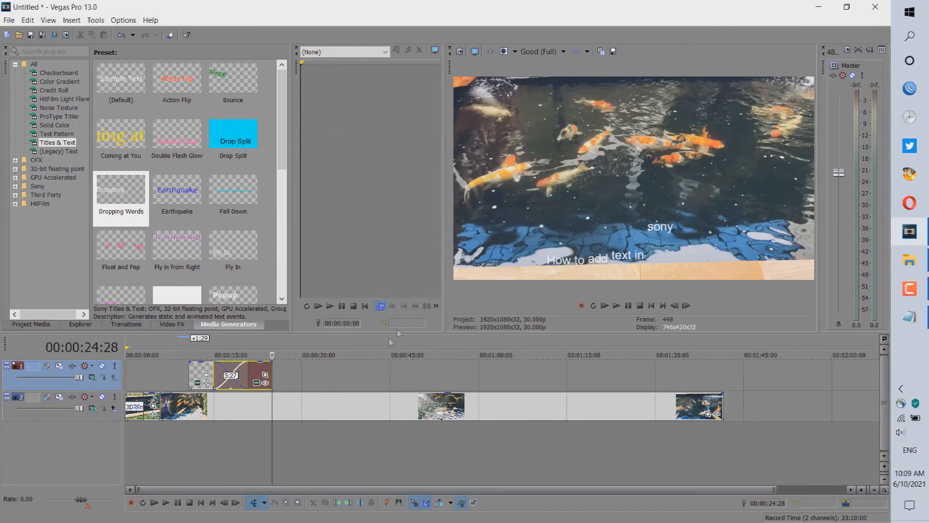
pyautogui.moveTo(246, 376); pyautogui.dragTo(693, 377)
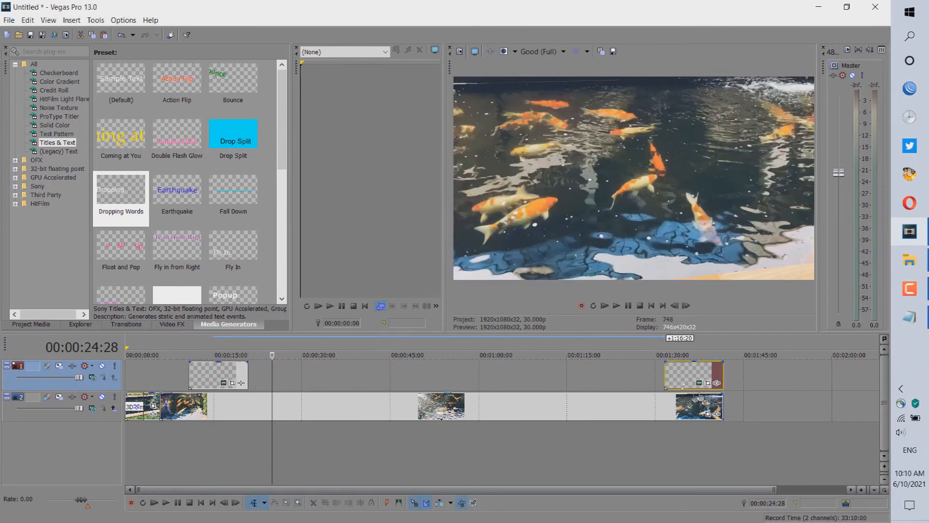
# Step: Replace the copied title's text with "Thanks For Watching my Video" and close its generator settings
pyautogui.click(699, 383)
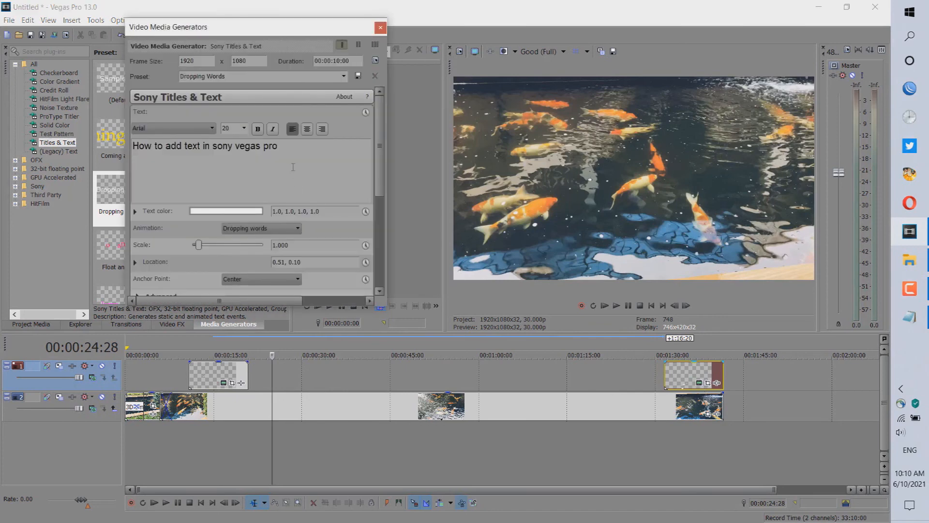
pyautogui.moveTo(298, 152); pyautogui.dragTo(133, 146)
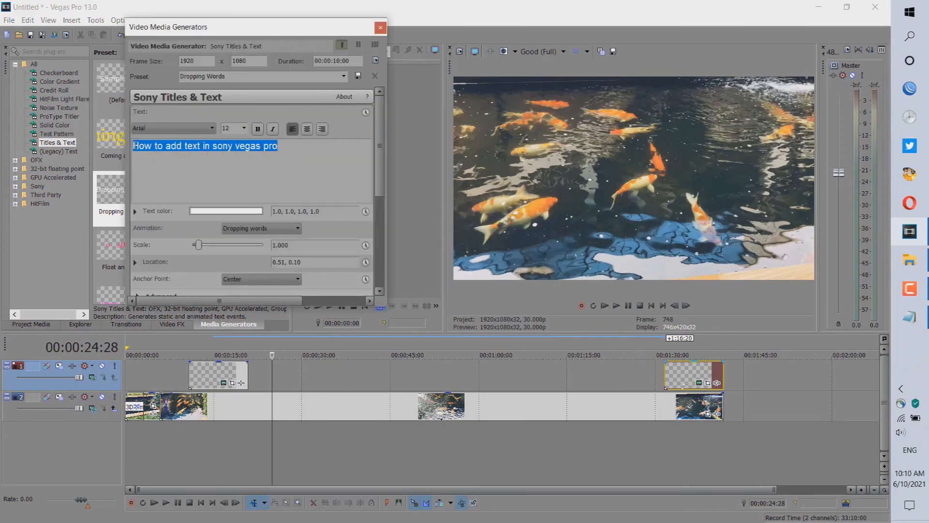
pyautogui.write('Thanks For Watching my Video')
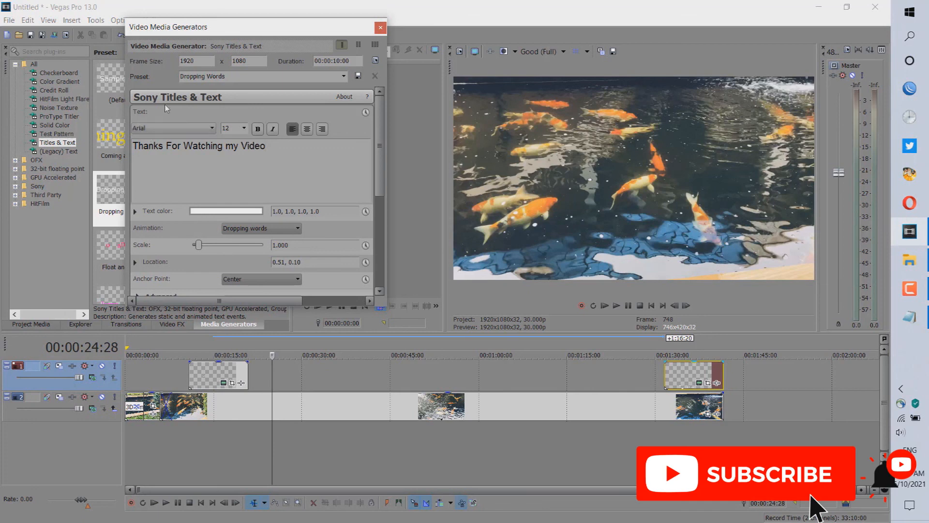
pyautogui.click(380, 28)
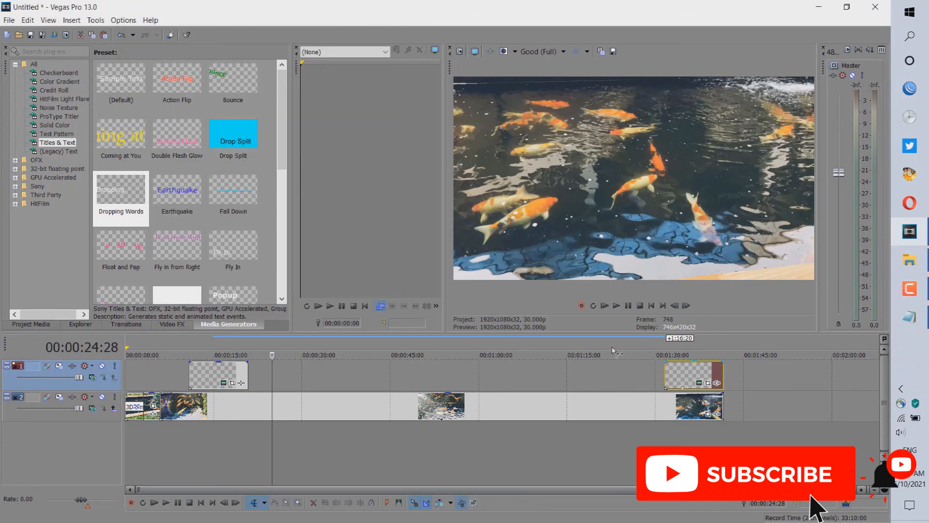
# Step: Play back the closing title from just before its event, at about 00:01:30
pyautogui.click(644, 382)
pyautogui.click(655, 382)
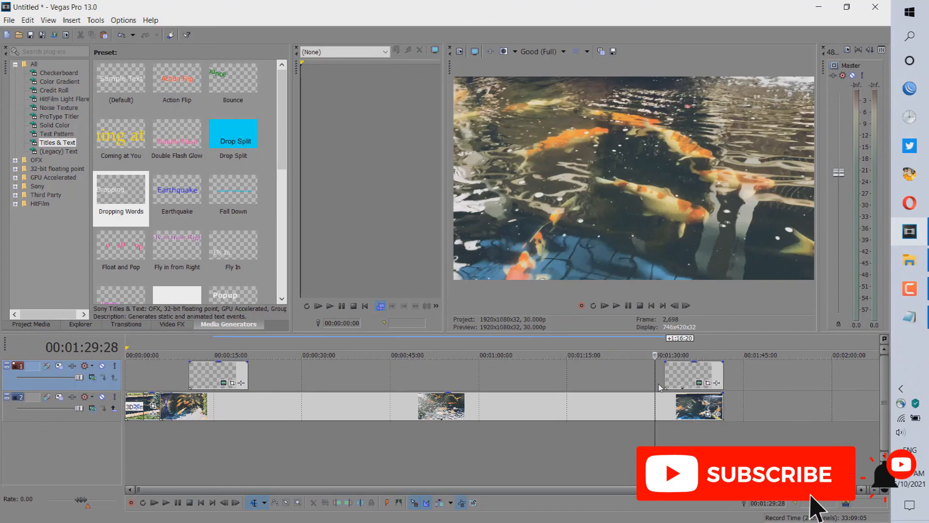
pyautogui.press('space')
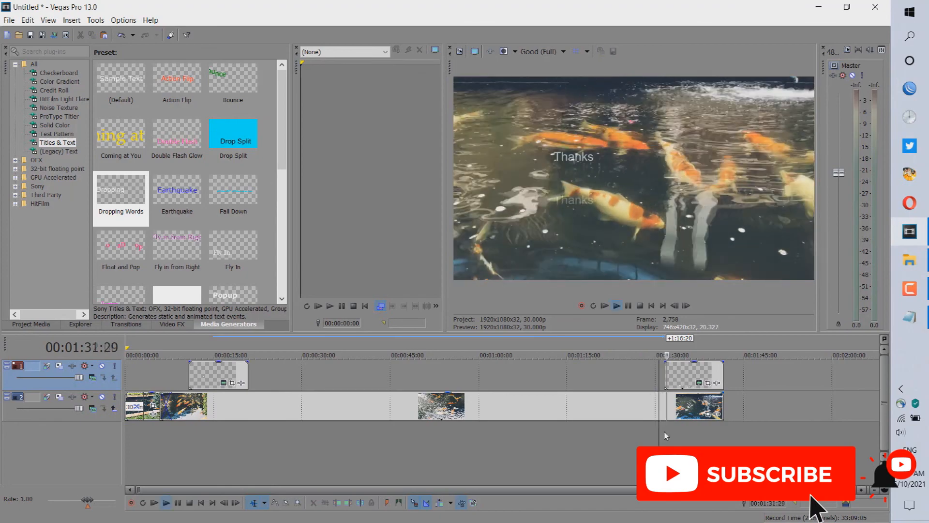